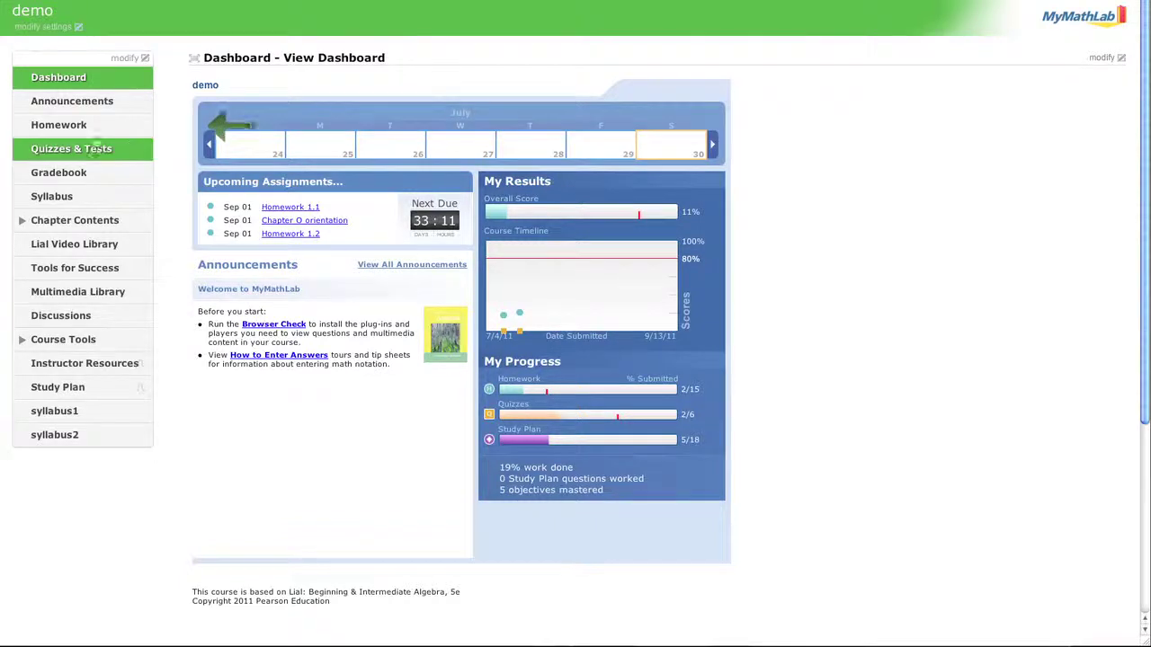
- Open the course's homework management page
{"action": "left_click", "coordinate": [88, 131]}
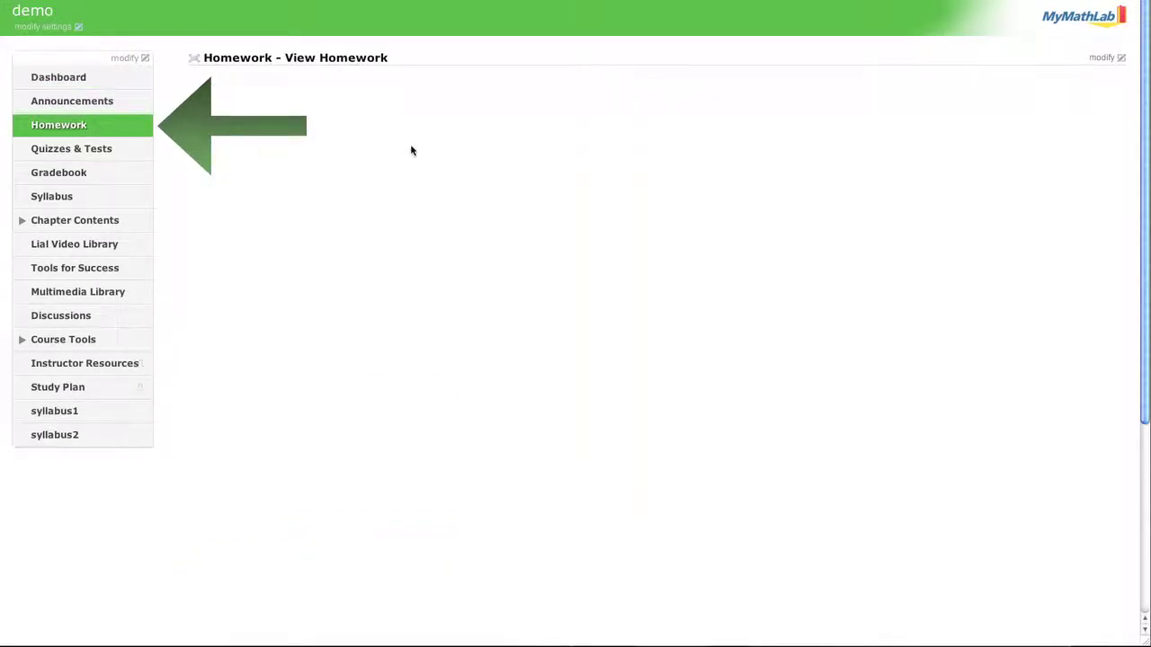
{"action": "left_click", "coordinate": [1097, 59]}
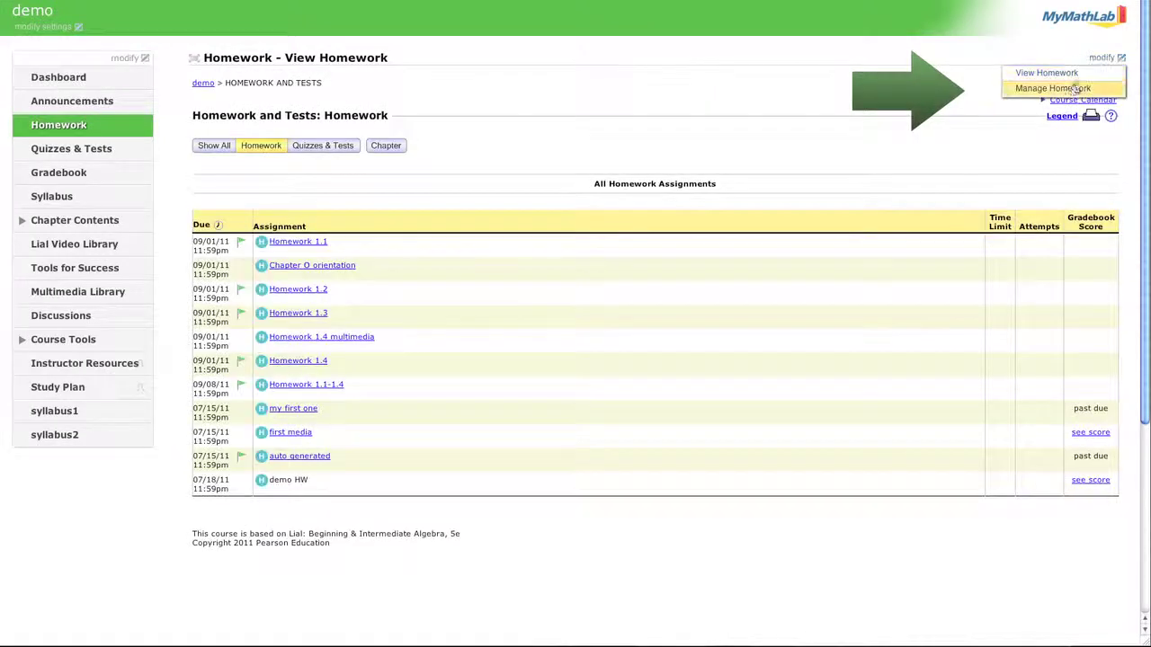
{"action": "left_click", "coordinate": [1074, 89]}
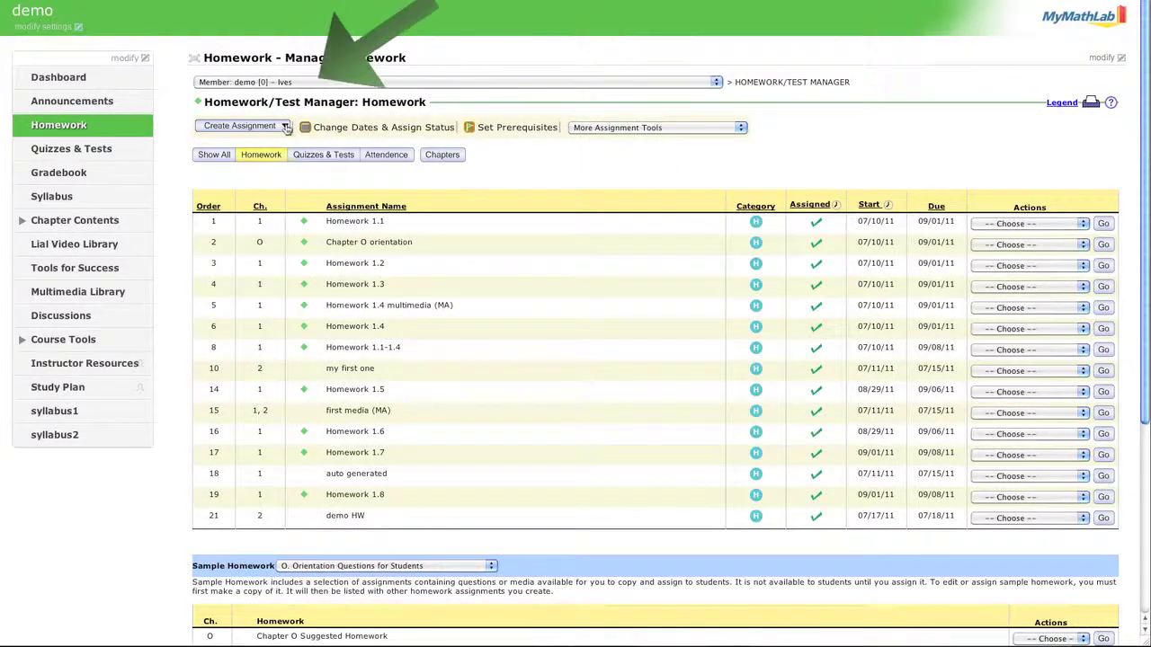
- Create a new homework assignment named "custom" and proceed to adding its content
{"action": "left_click", "coordinate": [268, 127]}
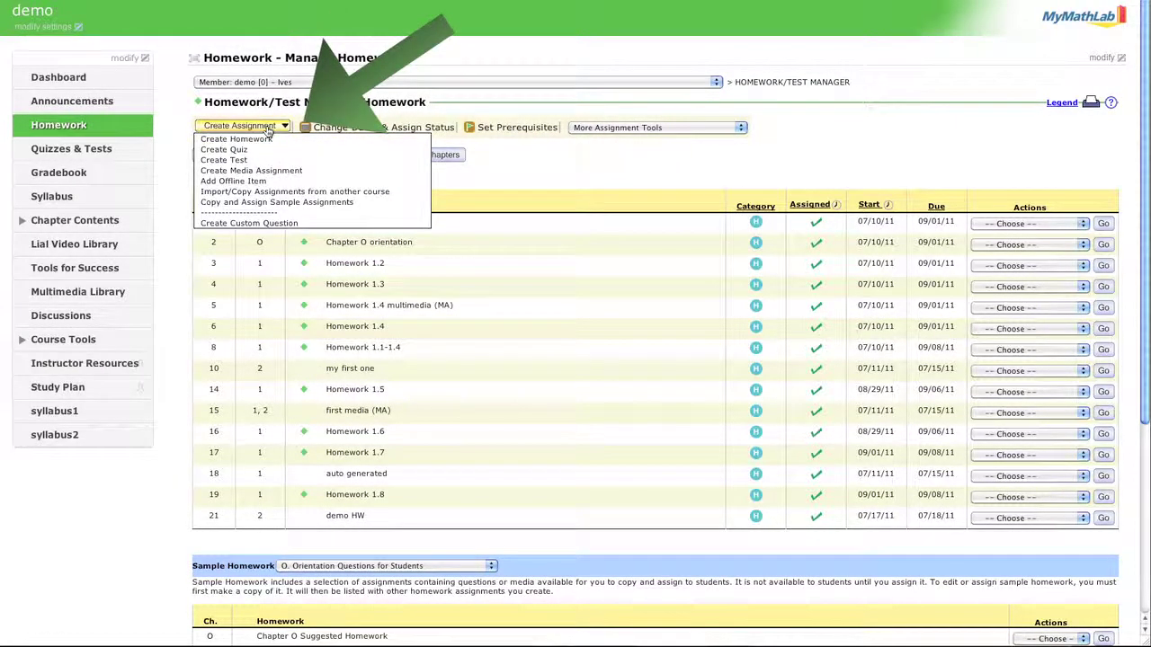
{"action": "left_click", "coordinate": [269, 140]}
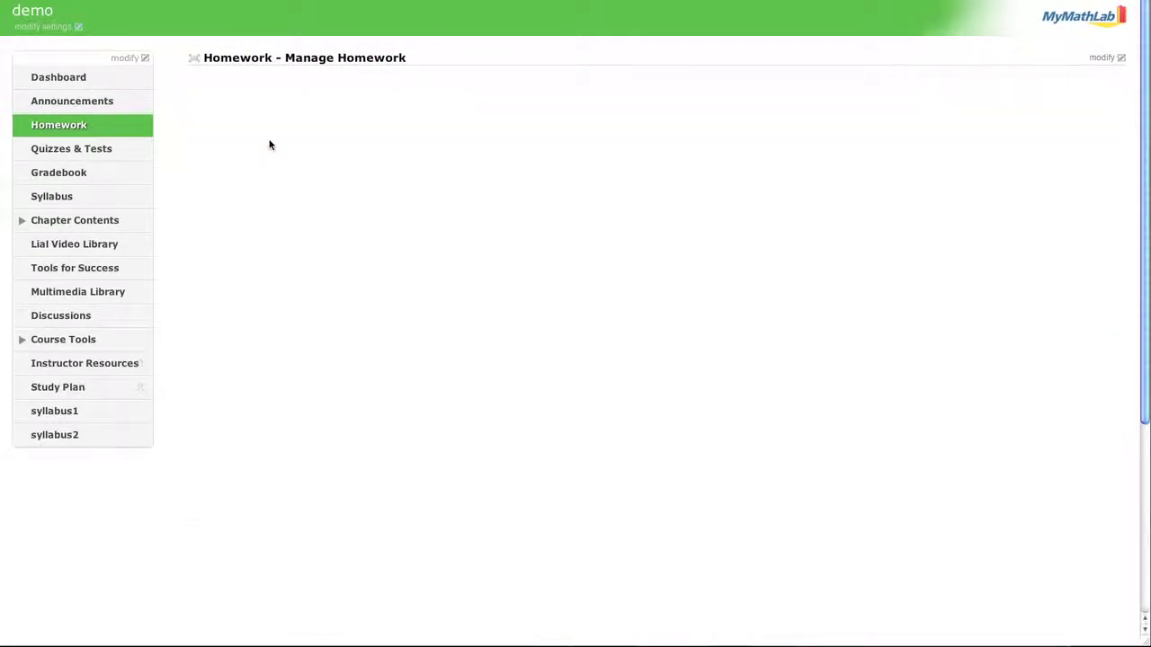
{"action": "left_click", "coordinate": [326, 190]}
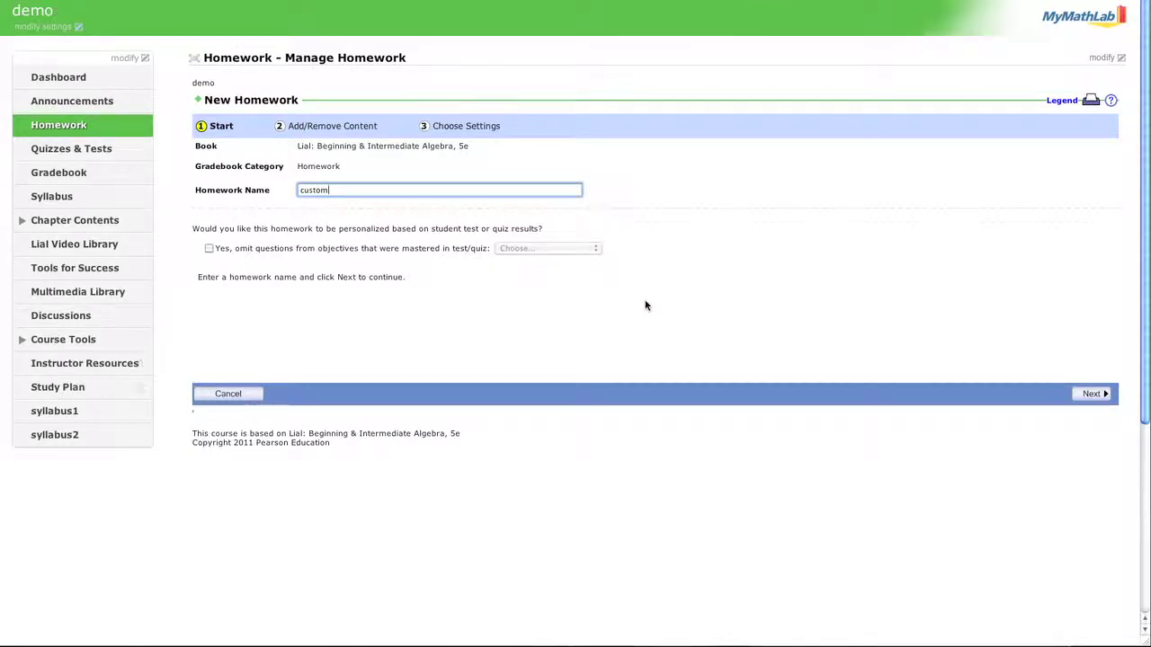
{"action": "left_click", "coordinate": [1091, 394]}
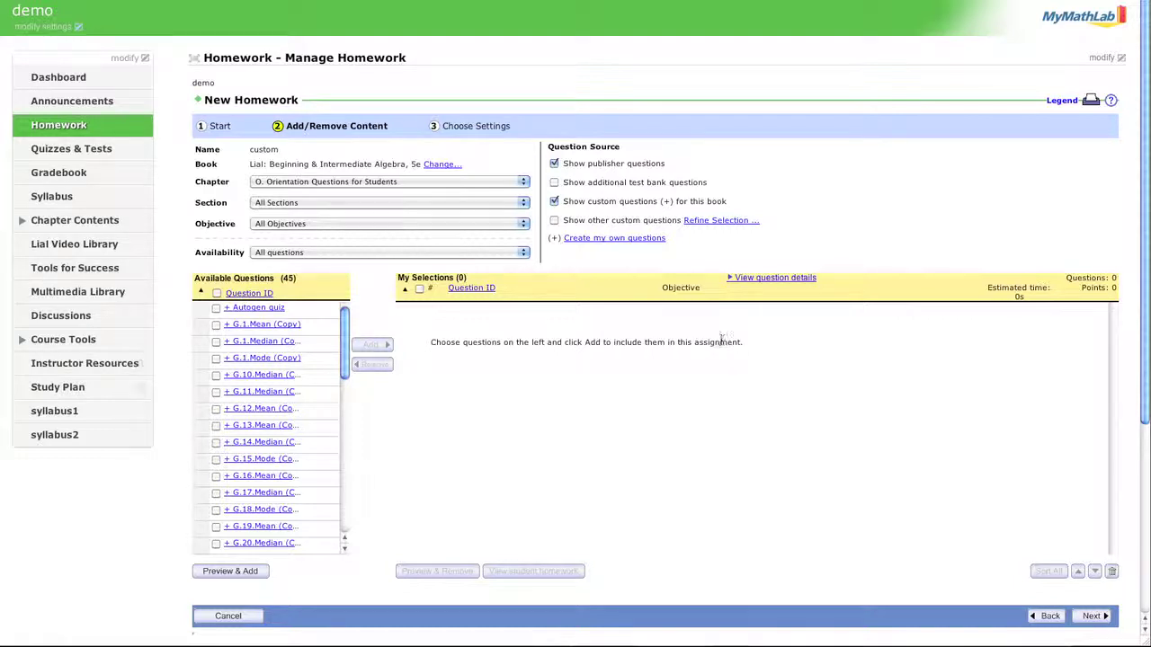
- Start creating a custom question from an empty template with the Left / Right layout
{"action": "left_click", "coordinate": [639, 240]}
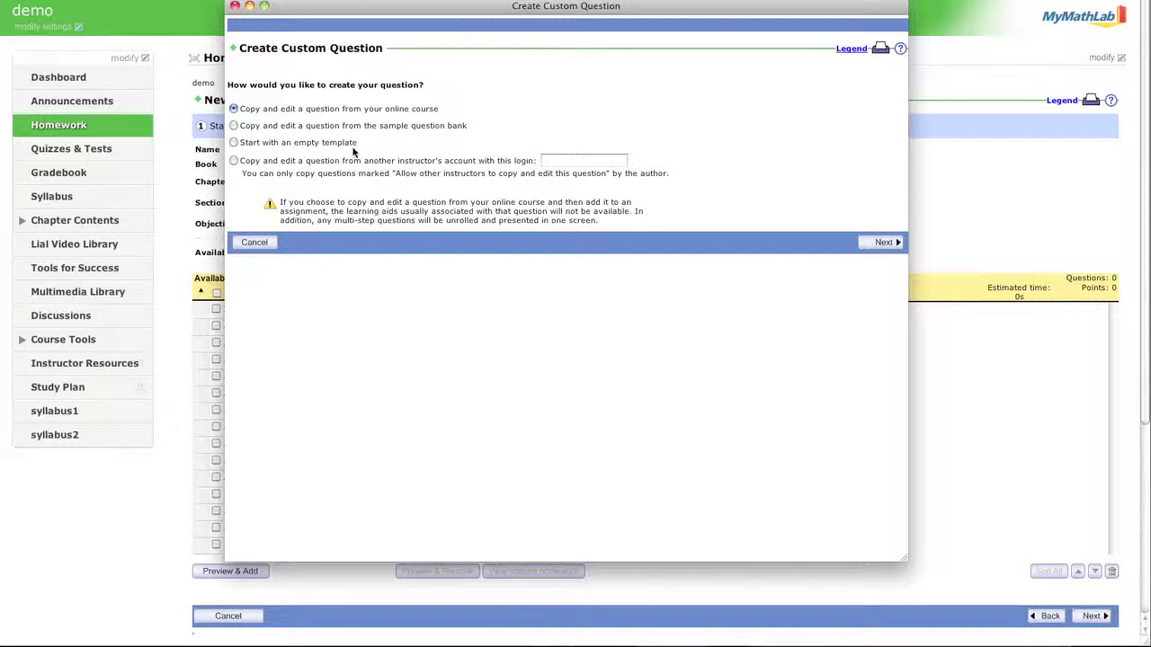
{"action": "left_click", "coordinate": [234, 143]}
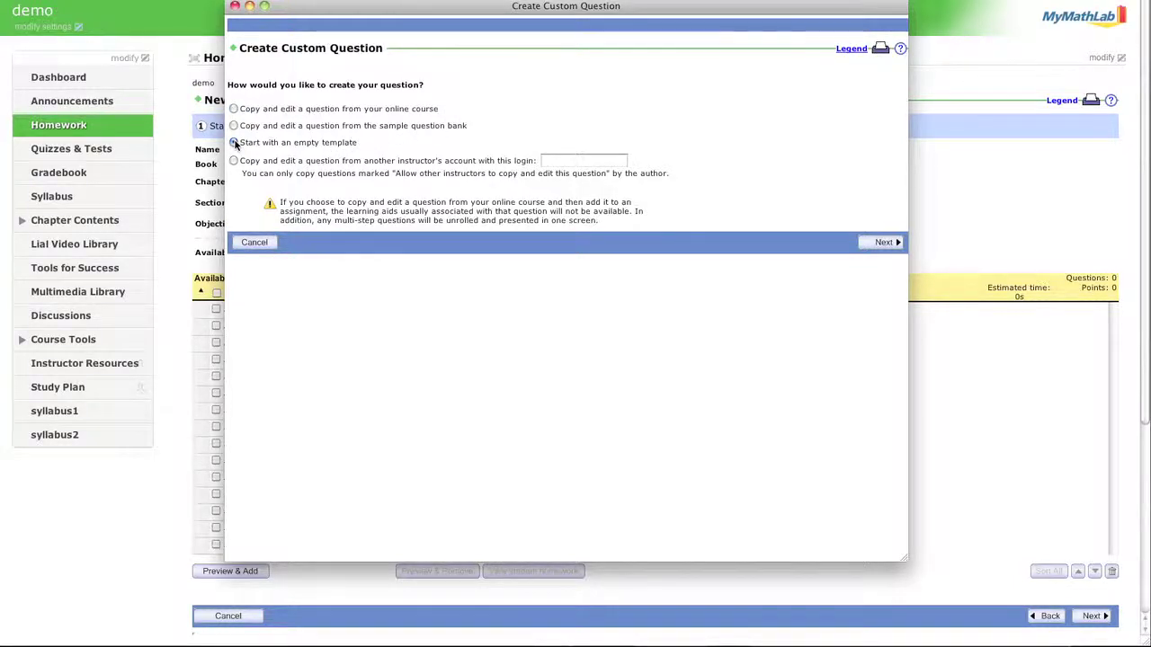
{"action": "left_click", "coordinate": [882, 244]}
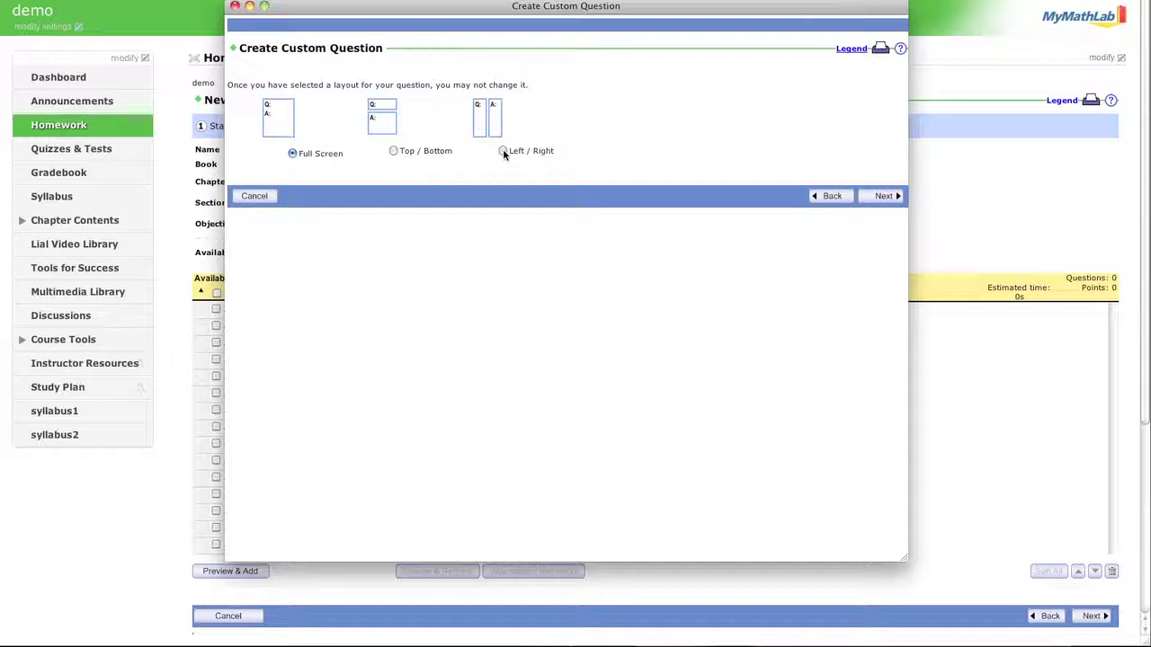
{"action": "left_click", "coordinate": [502, 150]}
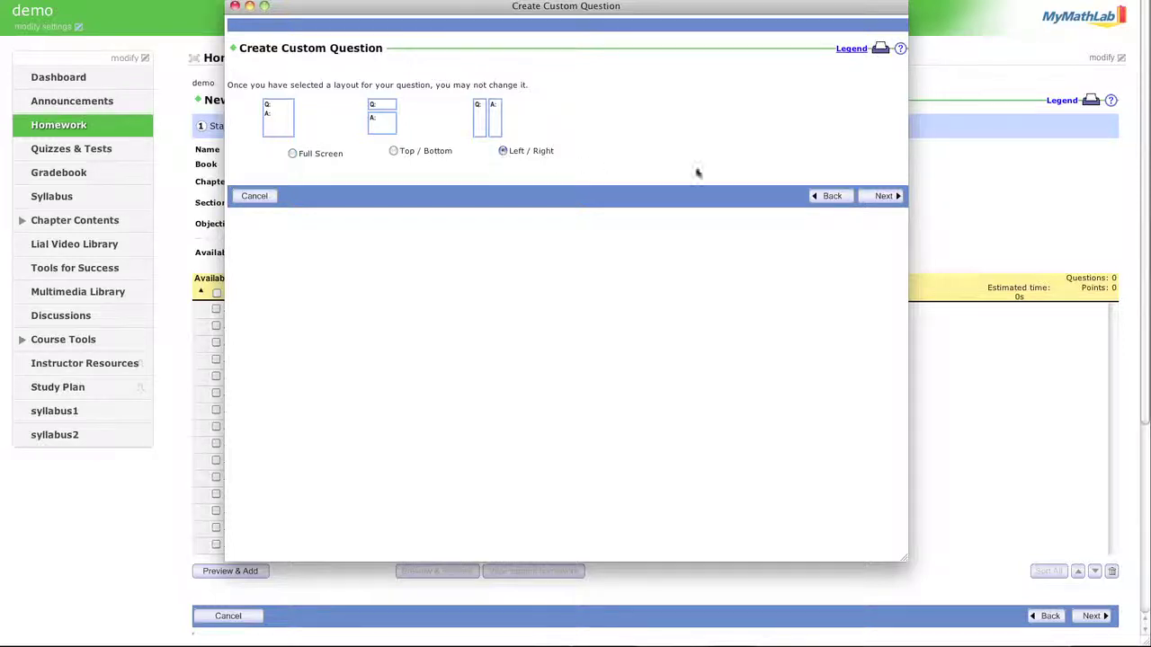
{"action": "left_click", "coordinate": [886, 196]}
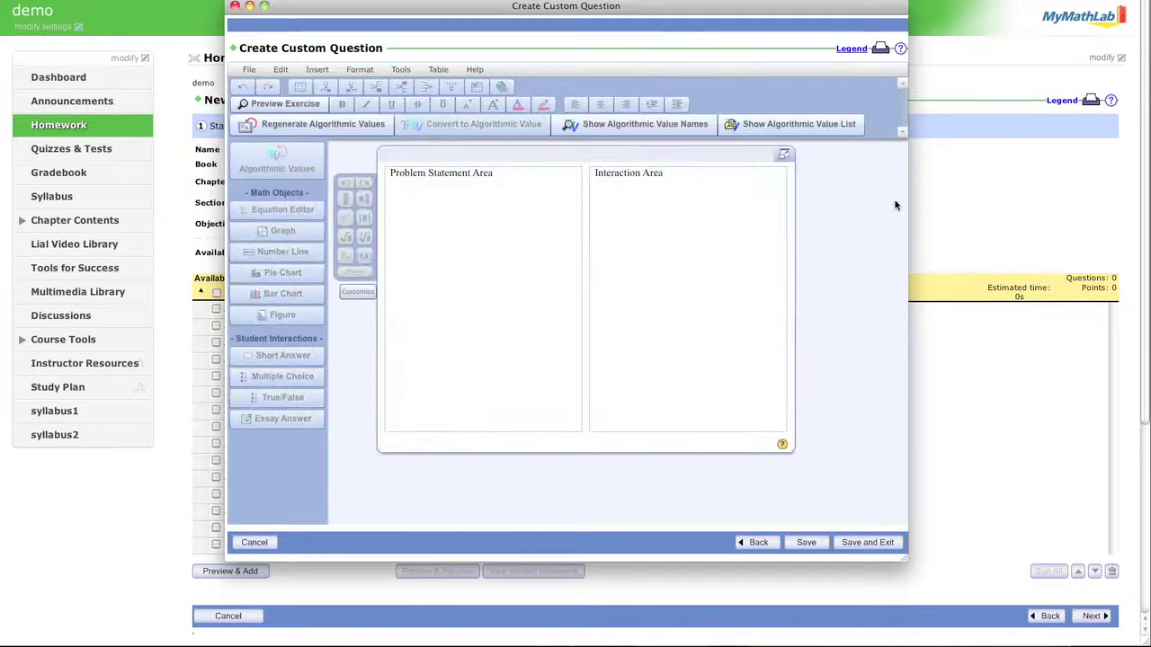
- Replace the placeholder text in the problem statement area with "simplify the root"
{"action": "left_click", "coordinate": [499, 177]}
{"action": "key", "text": "BackSpace"}
{"action": "key", "text": "BackSpace"}
{"action": "key", "text": "BackSpace"}
{"action": "key", "text": "BackSpace"}
{"action": "key", "text": "BackSpace"}
{"action": "key", "text": "BackSpace"}
{"action": "key", "text": "BackSpace"}
{"action": "key", "text": "BackSpace"}
{"action": "key", "text": "BackSpace"}
{"action": "key", "text": "BackSpace"}
{"action": "key", "text": "BackSpace"}
{"action": "key", "text": "BackSpace"}
{"action": "key", "text": "BackSpace"}
{"action": "key", "text": "BackSpace"}
{"action": "key", "text": "BackSpace"}
{"action": "key", "text": "BackSpace"}
{"action": "key", "text": "BackSpace"}
{"action": "key", "text": "BackSpace"}
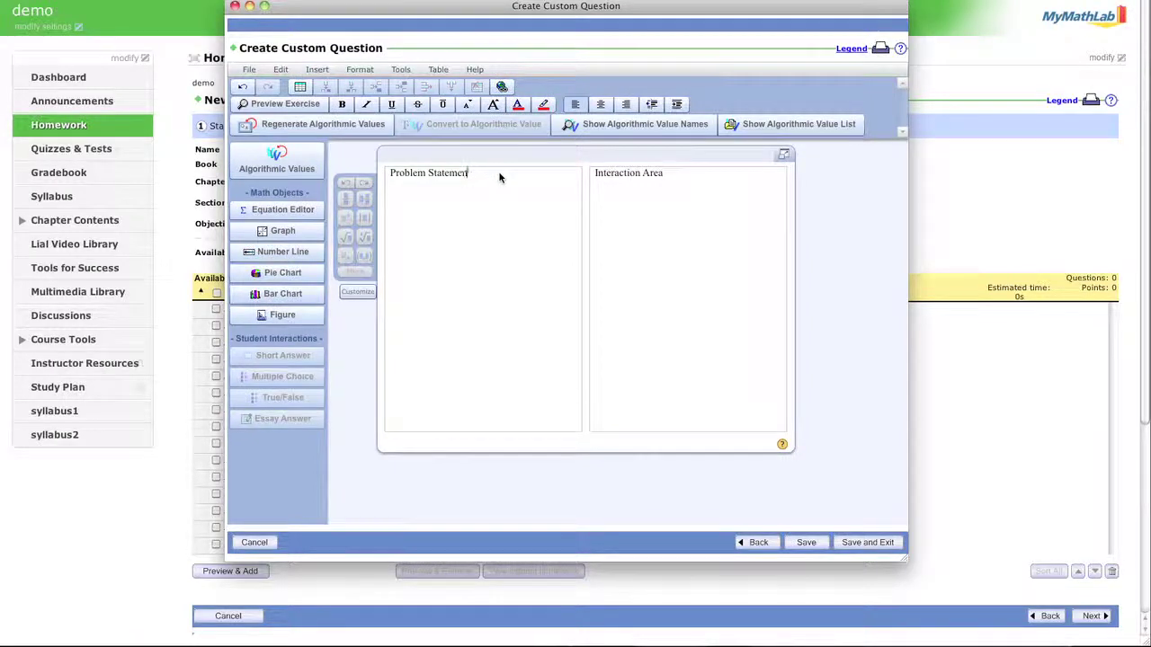
{"action": "key", "text": "BackSpace"}
{"action": "key", "text": "BackSpace"}
{"action": "key", "text": "BackSpace"}
{"action": "key", "text": "BackSpace"}
{"action": "type", "text": "simplify the root"}
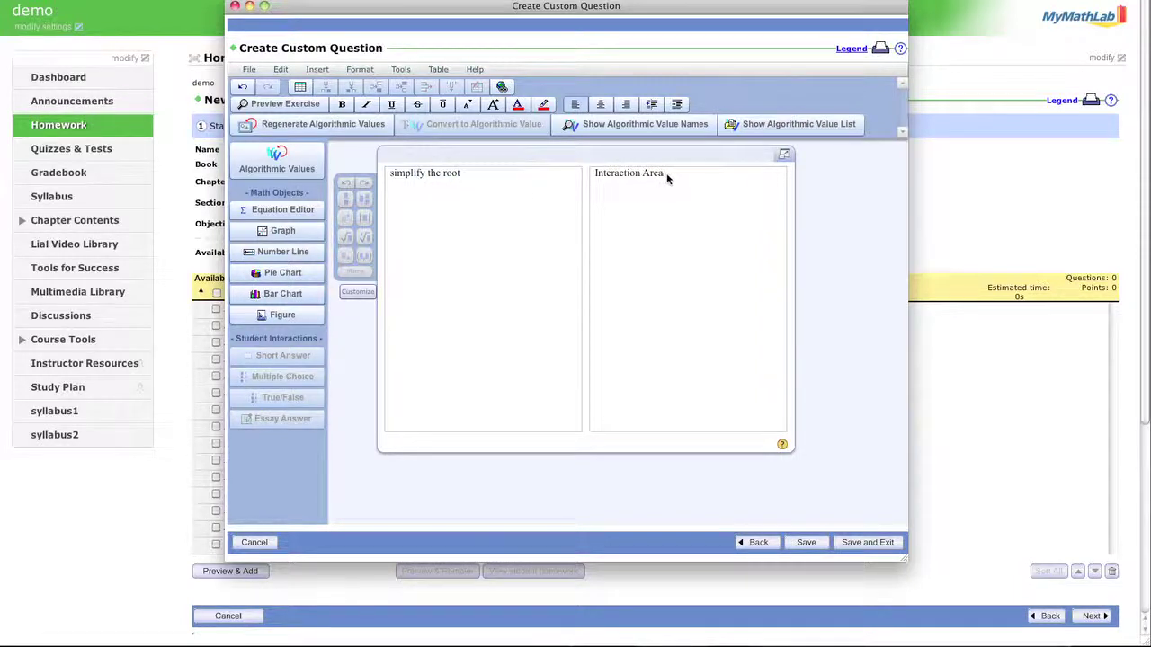
- Clear the placeholder text from the question's interaction area
{"action": "left_click", "coordinate": [666, 176]}
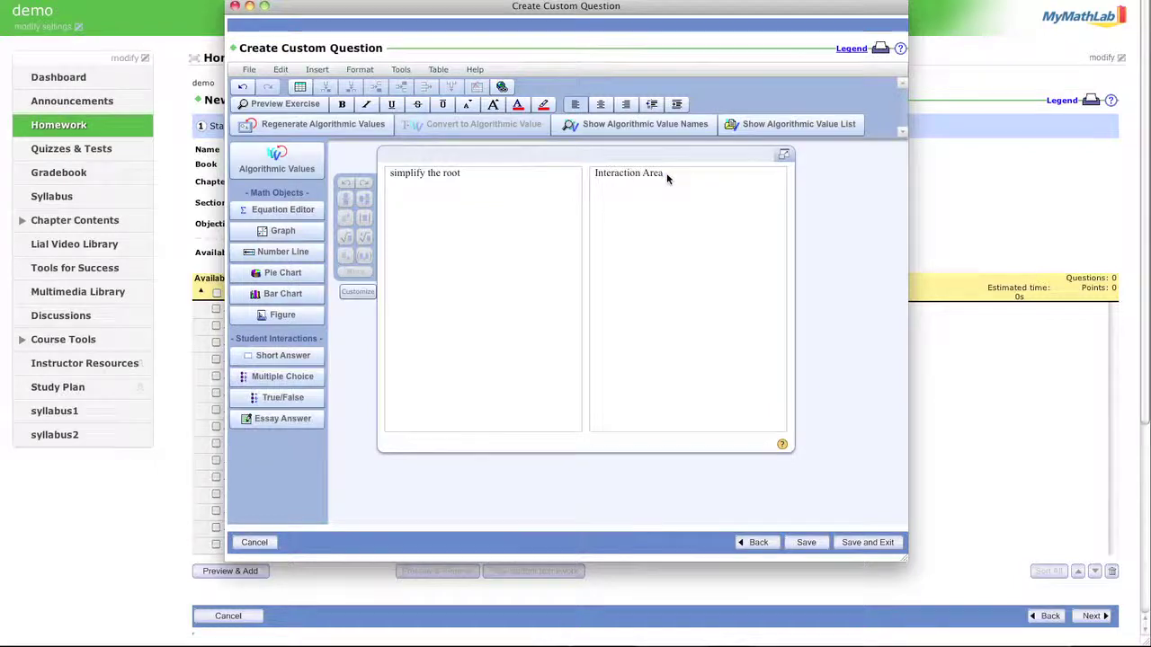
{"action": "key", "text": "BackSpace"}
{"action": "key", "text": "BackSpace"}
{"action": "key", "text": "BackSpace"}
{"action": "key", "text": "BackSpace"}
{"action": "key", "text": "BackSpace"}
{"action": "key", "text": "BackSpace"}
{"action": "key", "text": "BackSpace"}
{"action": "key", "text": "BackSpace"}
{"action": "key", "text": "BackSpace"}
{"action": "key", "text": "BackSpace"}
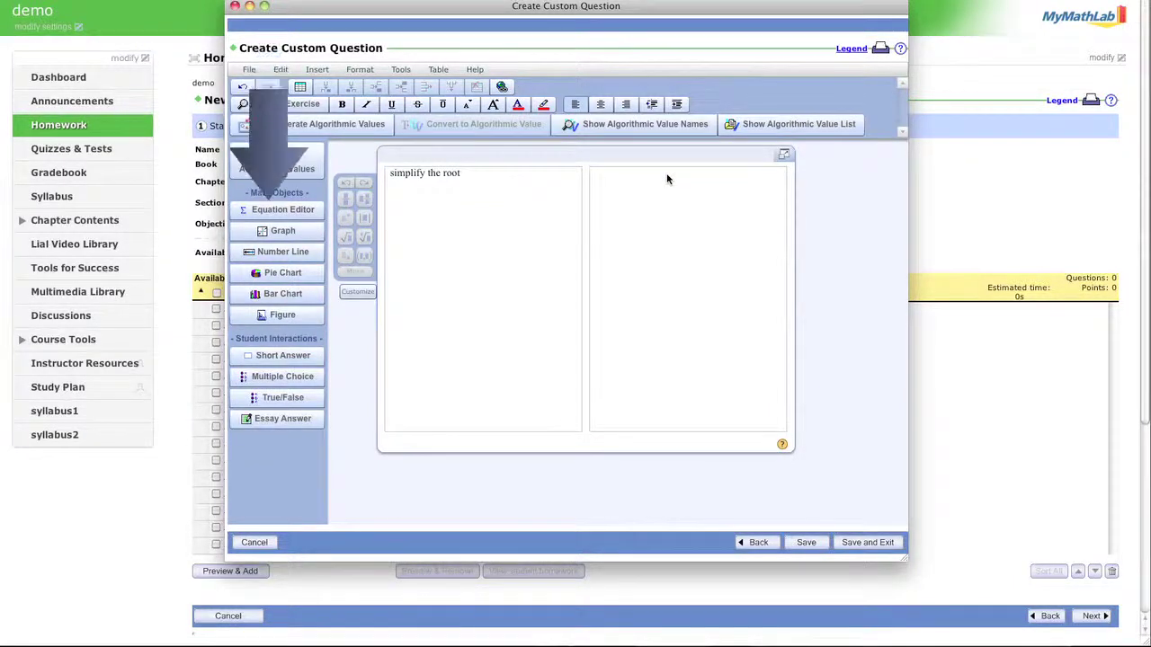
- Insert the equation √16 = into the interaction area using the Equation Editor
{"action": "left_click", "coordinate": [291, 212]}
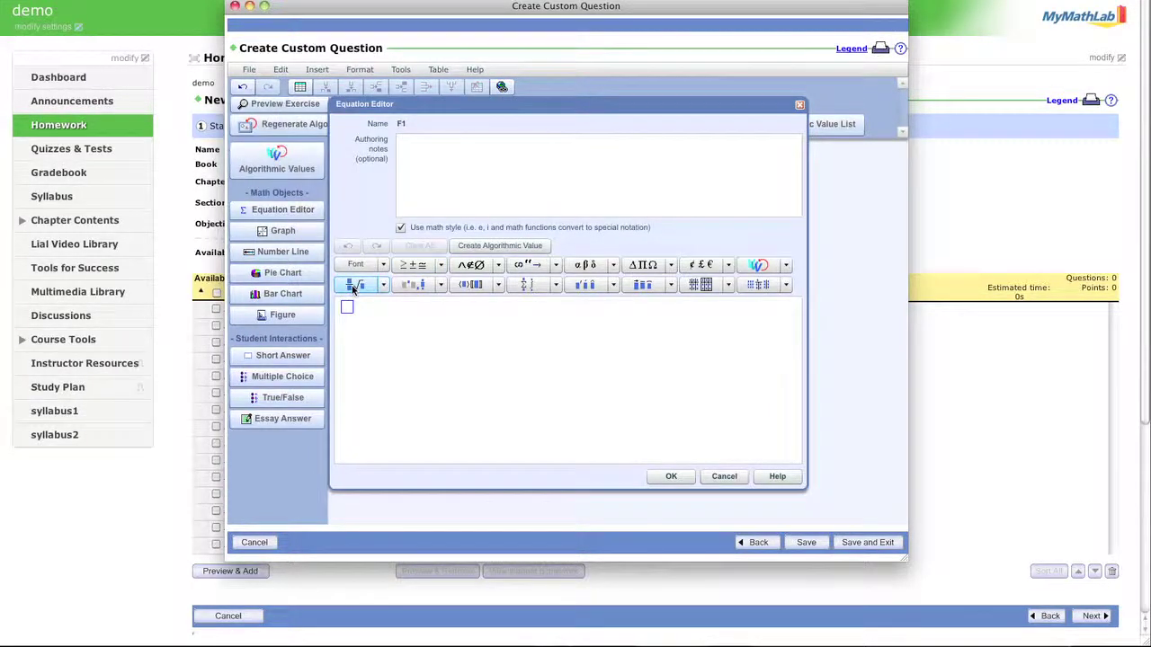
{"action": "left_click", "coordinate": [355, 285]}
{"action": "left_click", "coordinate": [349, 334]}
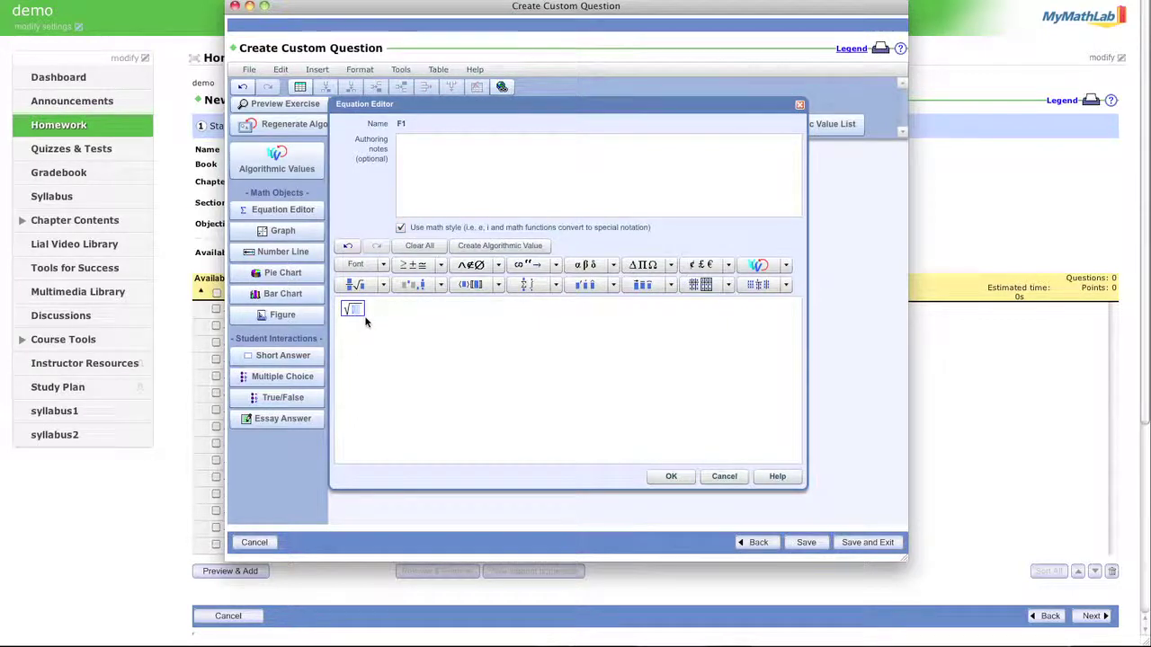
{"action": "type", "text": "16"}
{"action": "left_click", "coordinate": [670, 476]}
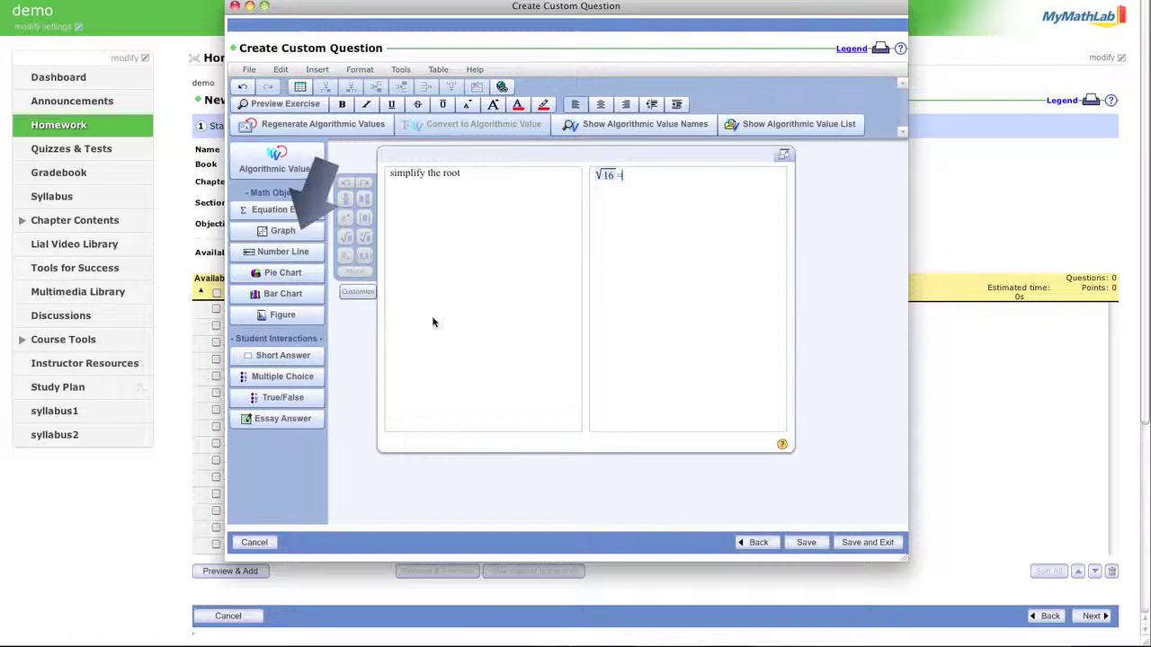
- Add a short answer after the equation that accepts only the exact answer defined
{"action": "left_click", "coordinate": [304, 357]}
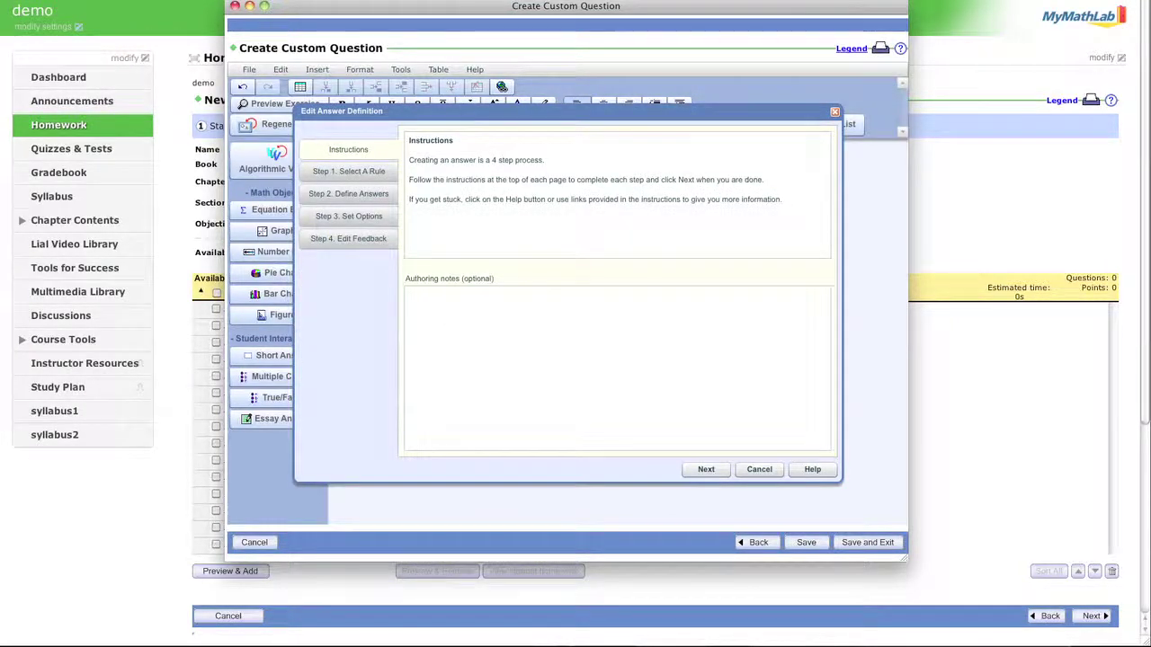
{"action": "left_click", "coordinate": [707, 470]}
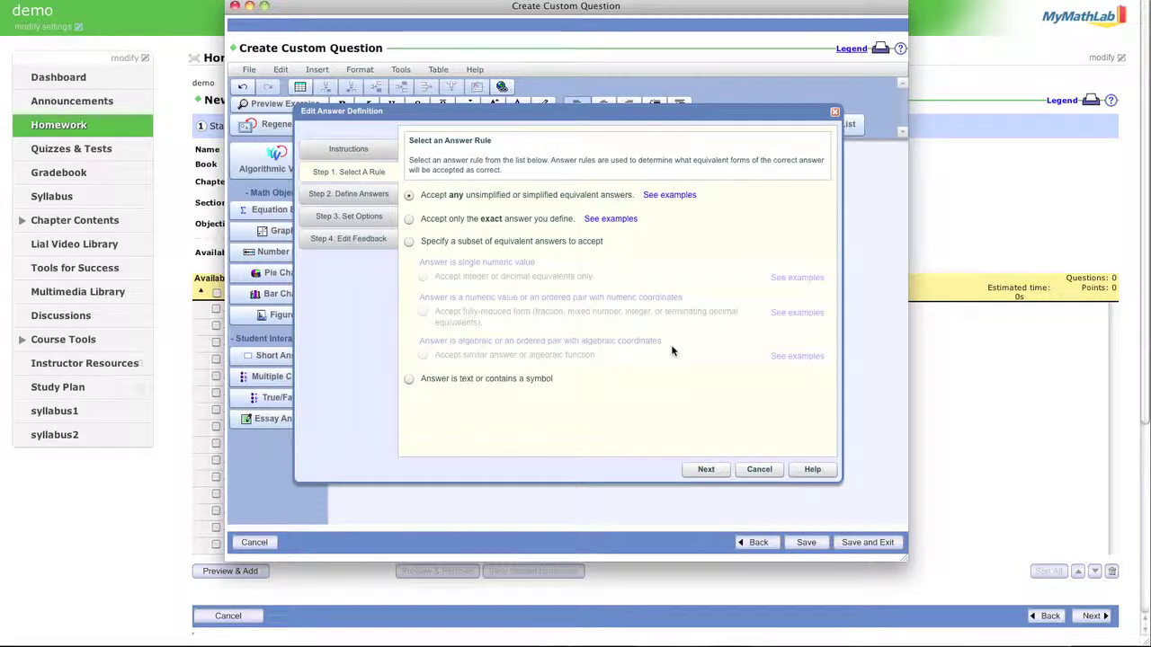
{"action": "left_click", "coordinate": [410, 220]}
{"action": "left_click", "coordinate": [706, 470]}
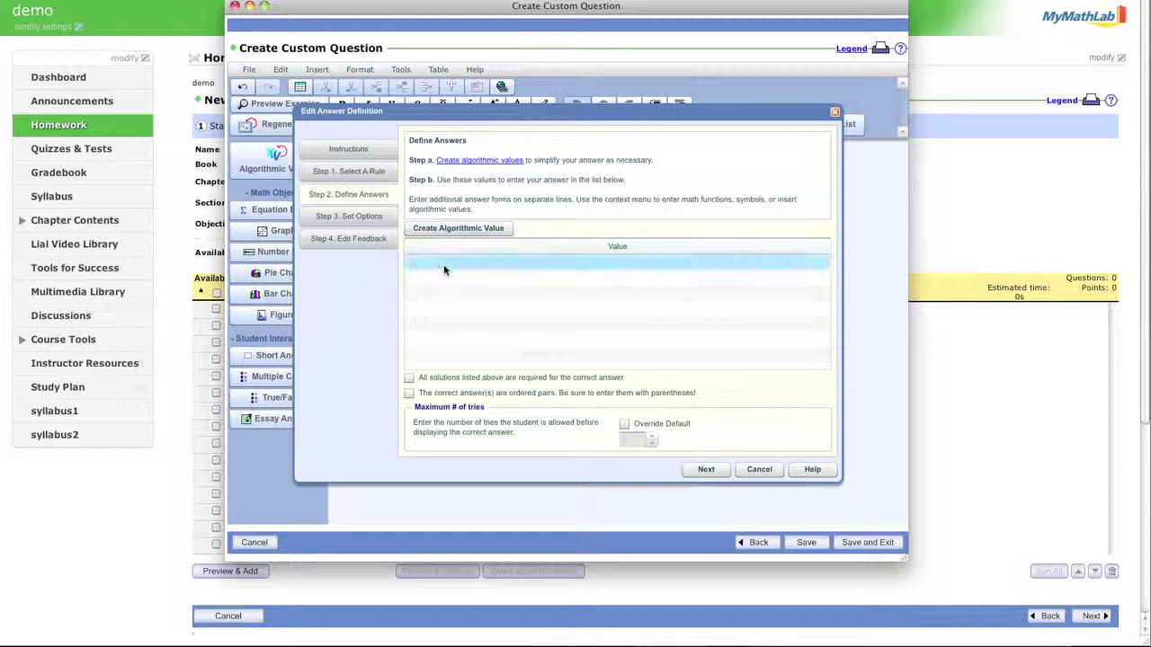
- Define 4 as the correct answer and require all listed solutions for a correct answer
{"action": "left_click", "coordinate": [447, 271]}
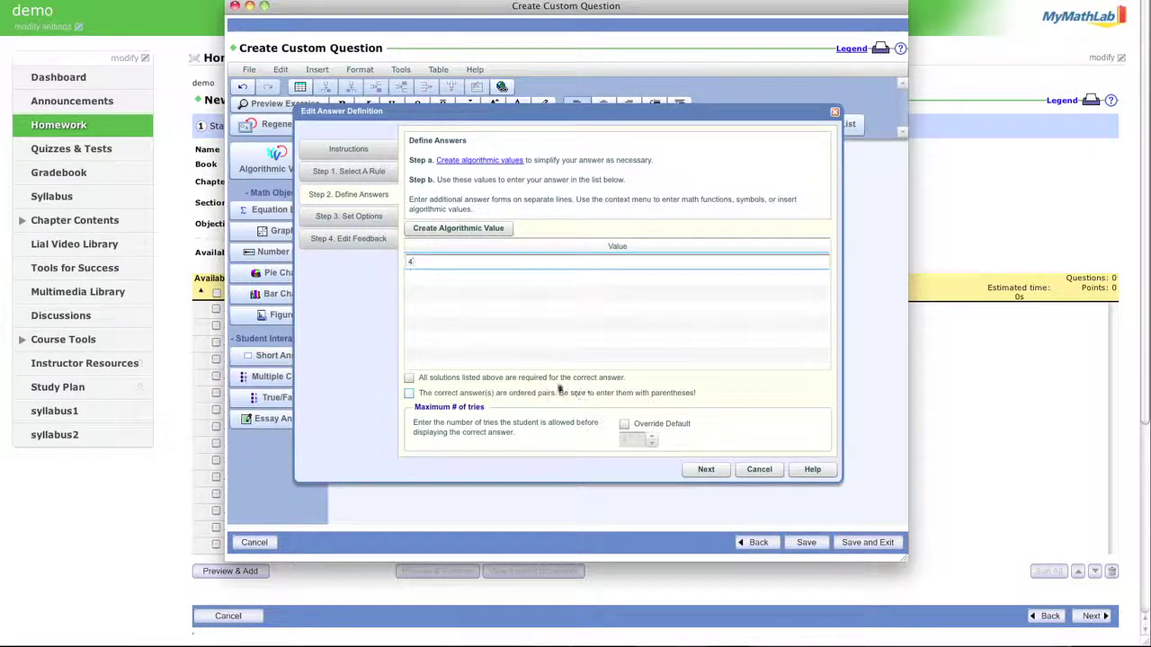
{"action": "left_click", "coordinate": [410, 379]}
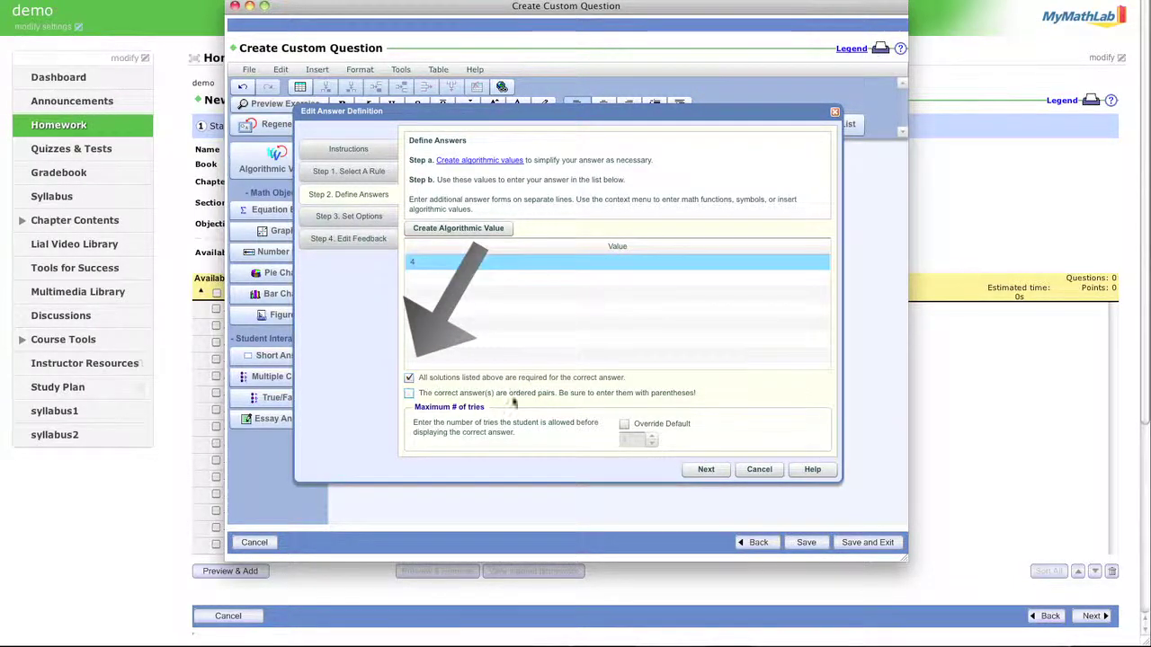
{"action": "left_click", "coordinate": [708, 470]}
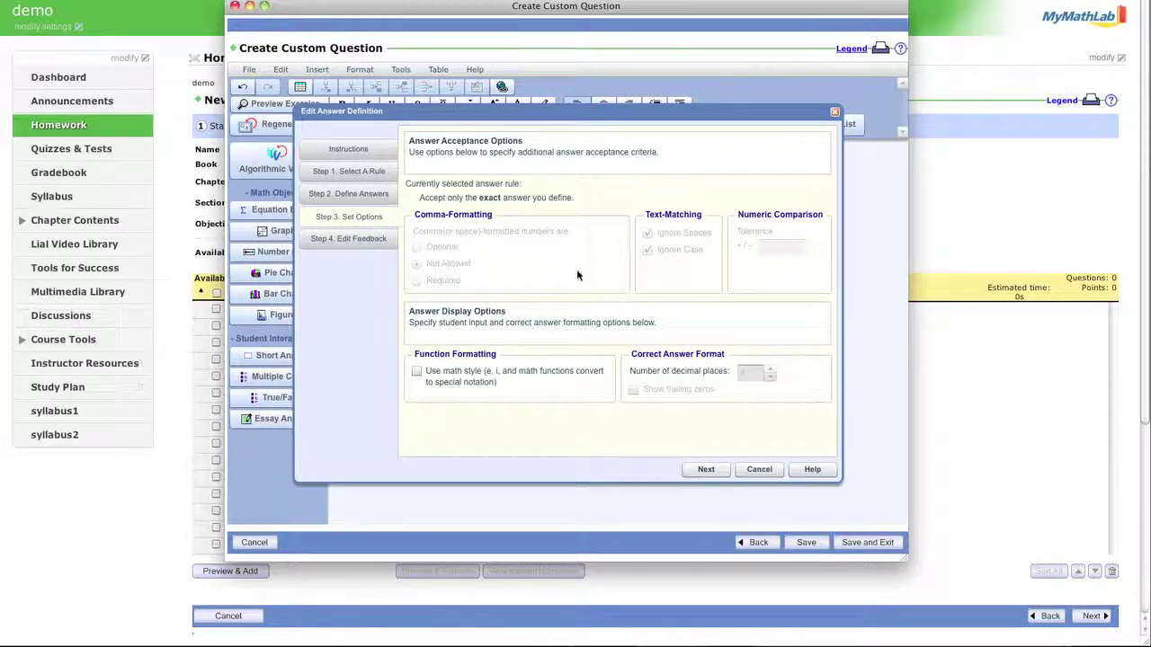
- Keep the default answer options, enter "epic fail" as the incorrect answer feedback, and save the answer definition
{"action": "left_click", "coordinate": [707, 468]}
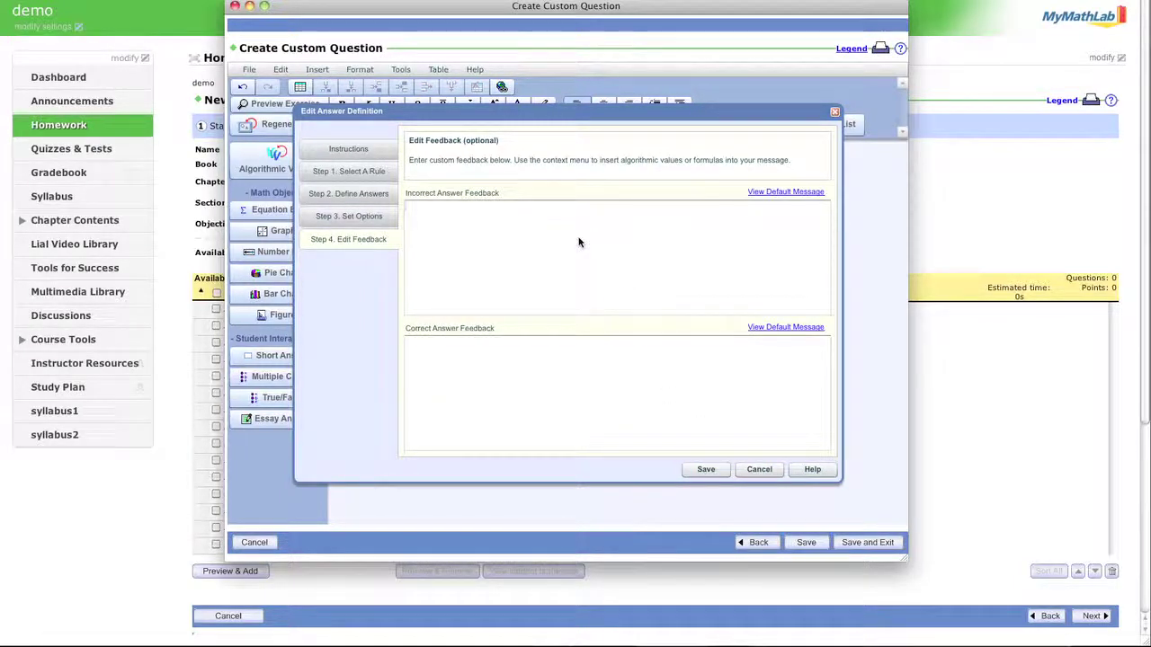
{"action": "left_click", "coordinate": [579, 242]}
{"action": "type", "text": "epi"}
{"action": "type", "text": "c fail"}
{"action": "type", "text": "n"}
{"action": "left_click", "coordinate": [718, 472]}
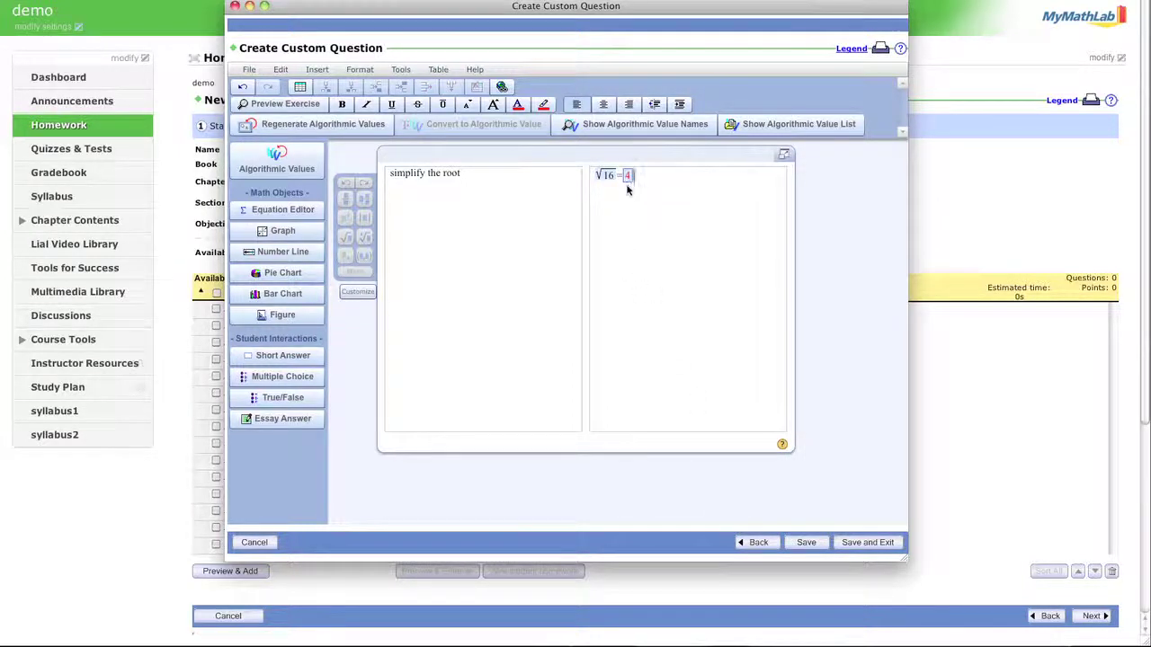
- Save the custom question and enter a first name as its required name
{"action": "left_click", "coordinate": [805, 543]}
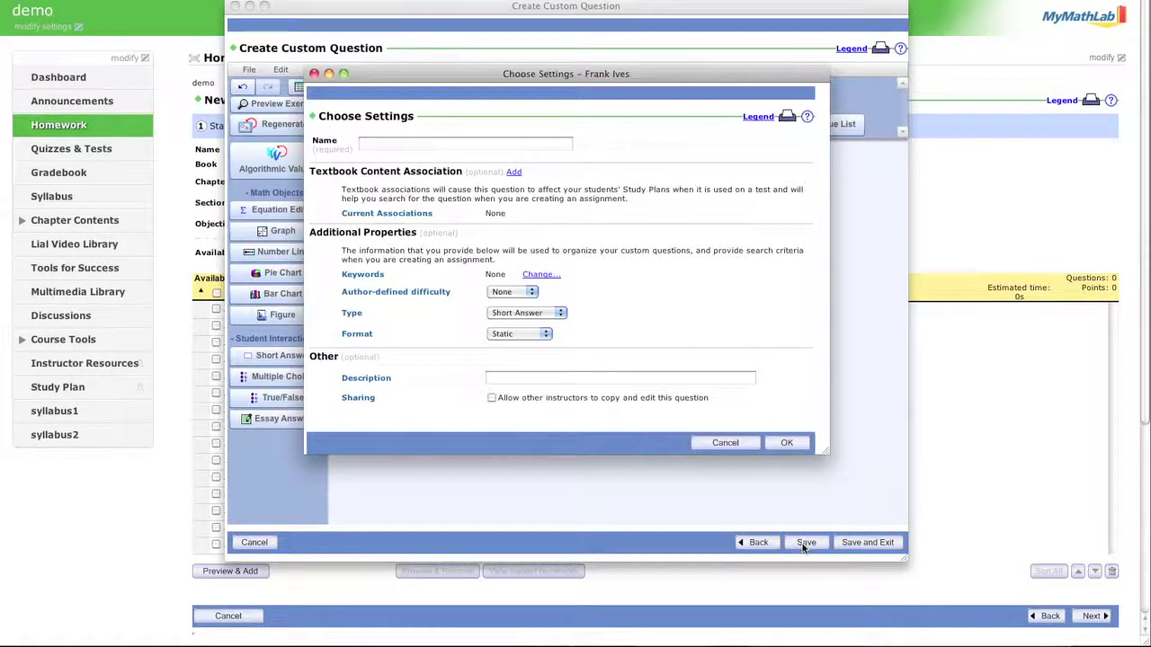
{"action": "left_click", "coordinate": [559, 146]}
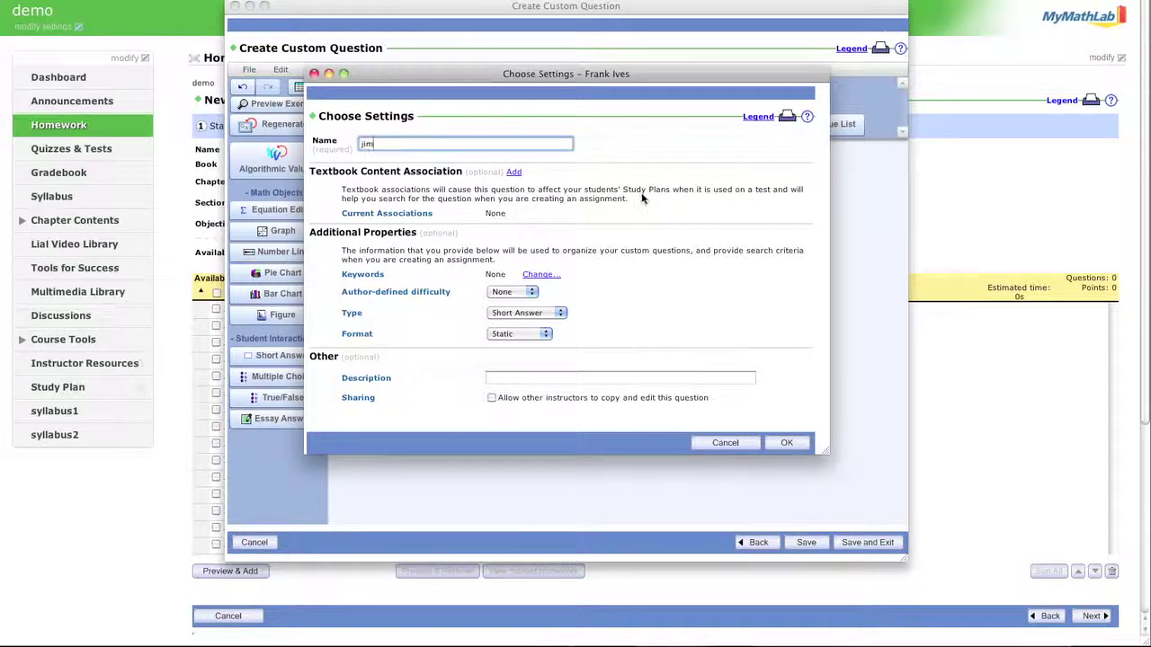
- Add a textbook association with Lial: Beginning & Intermediate Algebra, 5e, chapter 10. Roots, Radicals, and Root Functions
{"action": "left_click", "coordinate": [516, 173]}
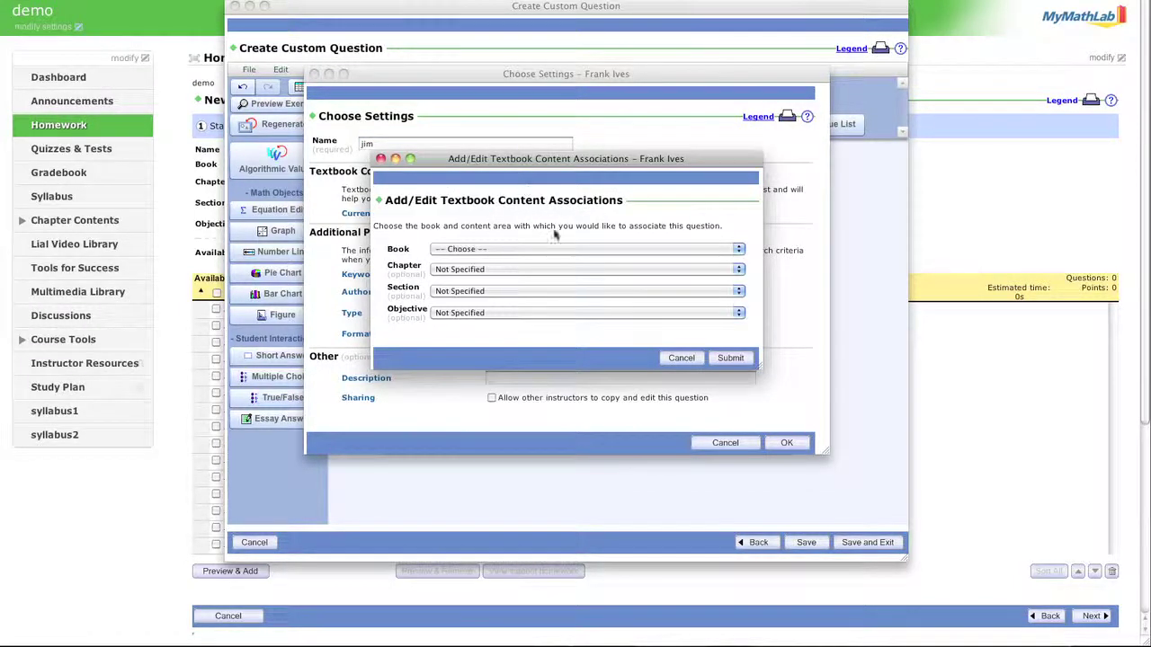
{"action": "left_click", "coordinate": [565, 250]}
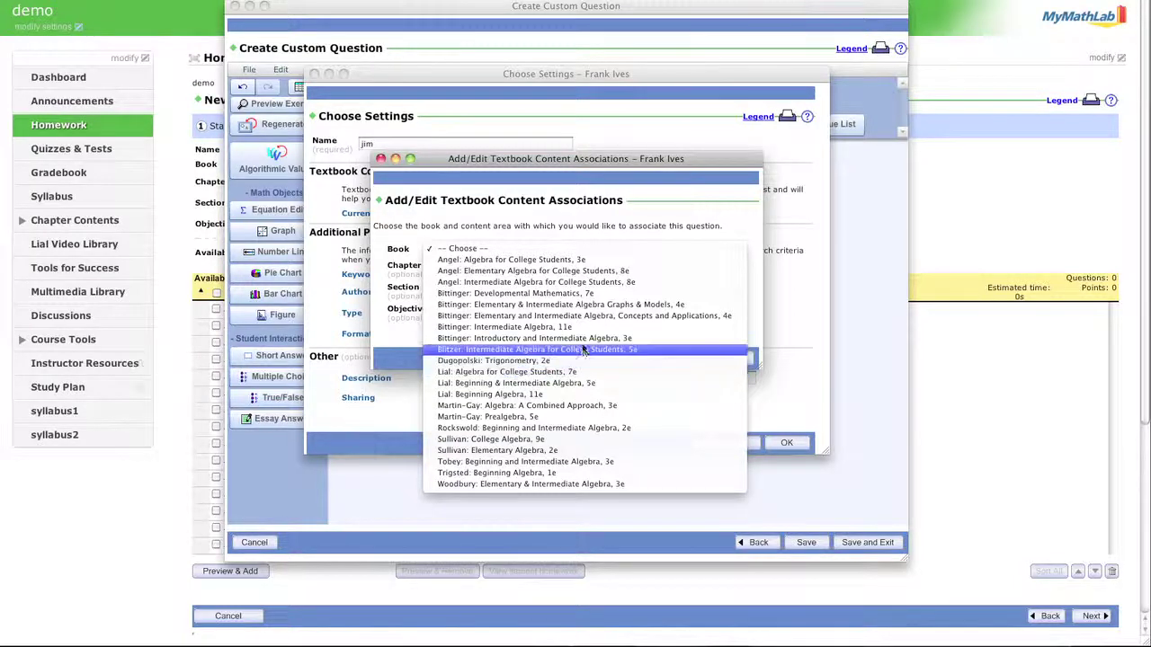
{"action": "left_click", "coordinate": [586, 396]}
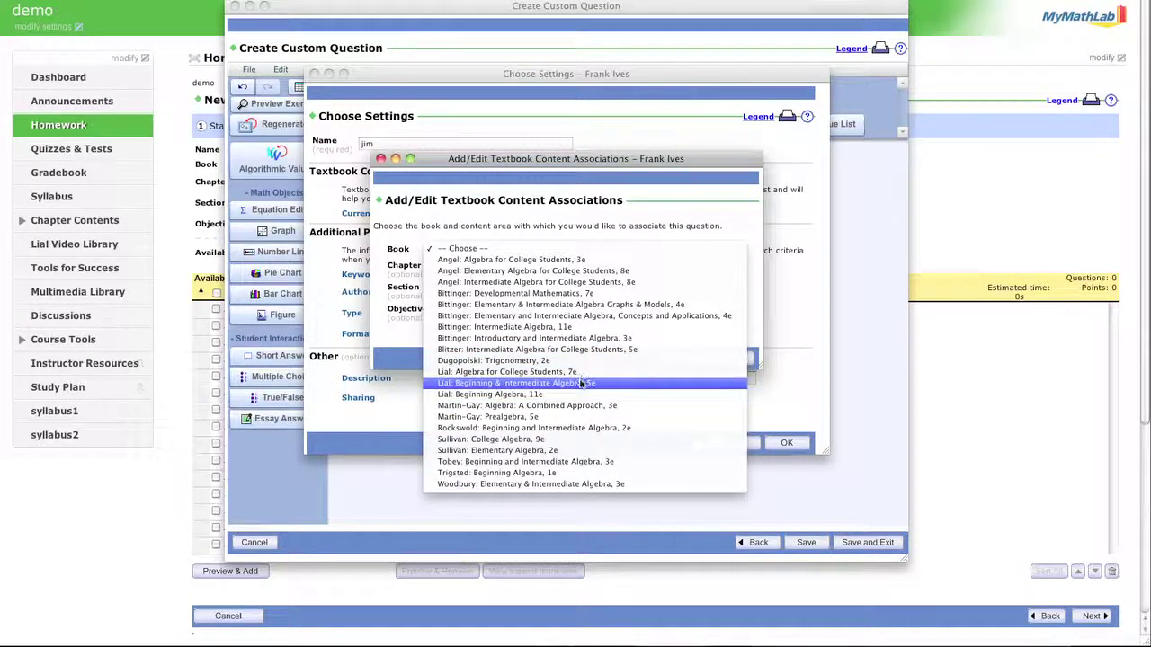
{"action": "left_click", "coordinate": [580, 383]}
{"action": "left_click", "coordinate": [553, 269]}
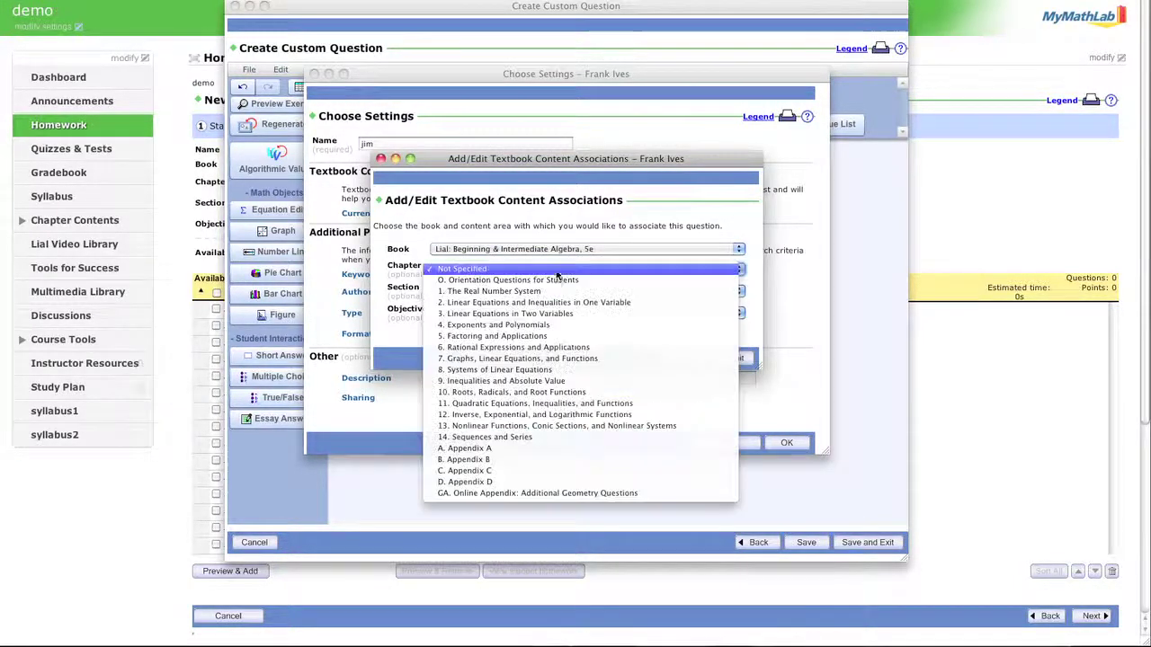
{"action": "left_click", "coordinate": [554, 393]}
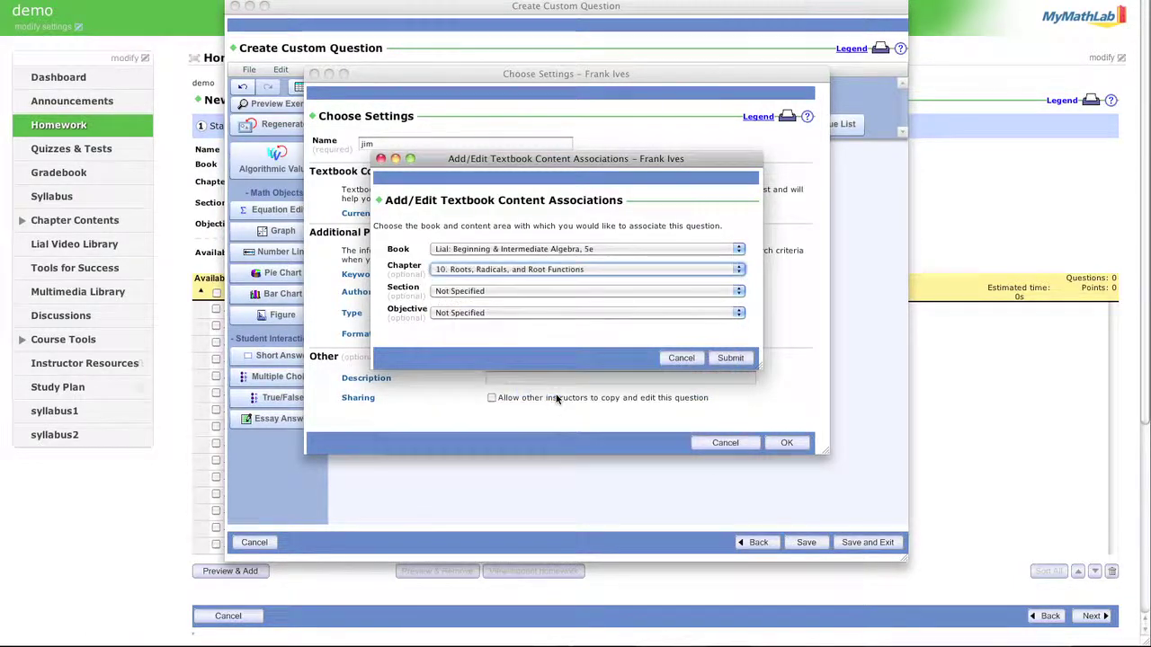
- Narrow the association to Section 10.3: Simplifying Radical Expressions and the objective Simplify radicals, and submit it
{"action": "left_click", "coordinate": [531, 292]}
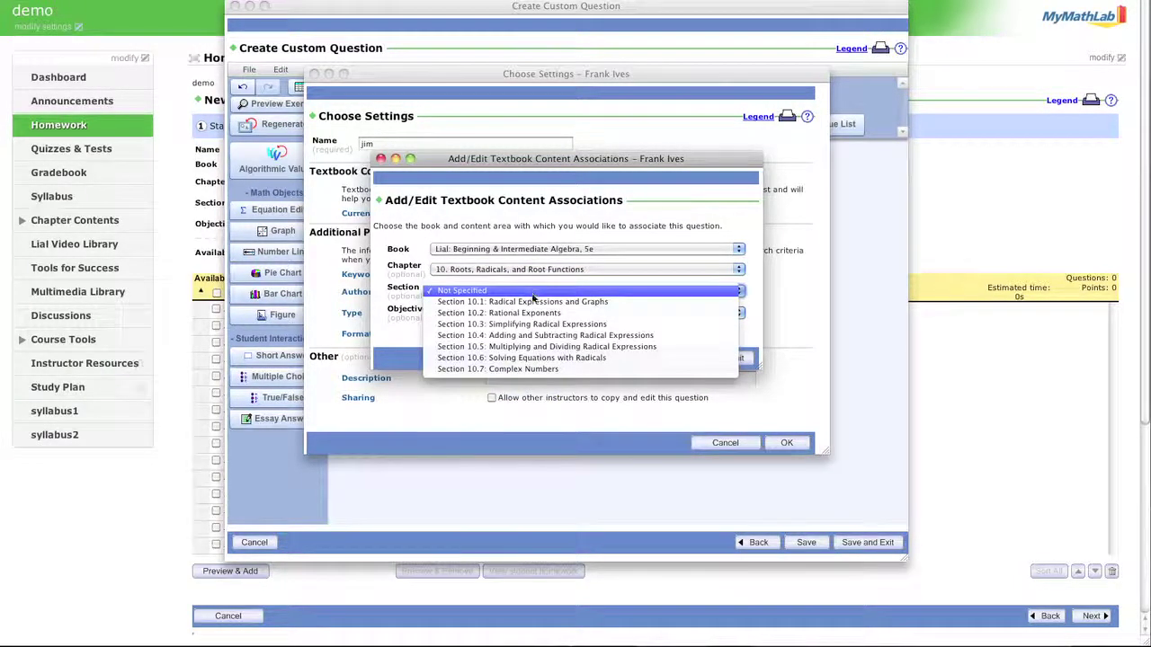
{"action": "left_click", "coordinate": [532, 325]}
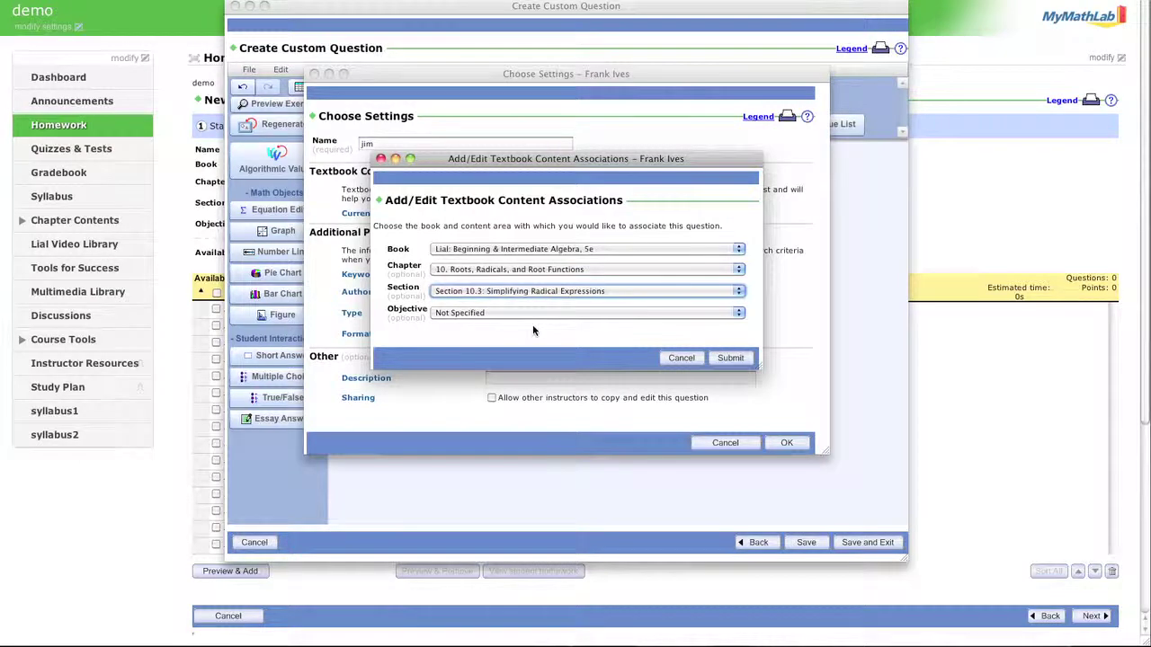
{"action": "left_click", "coordinate": [534, 313]}
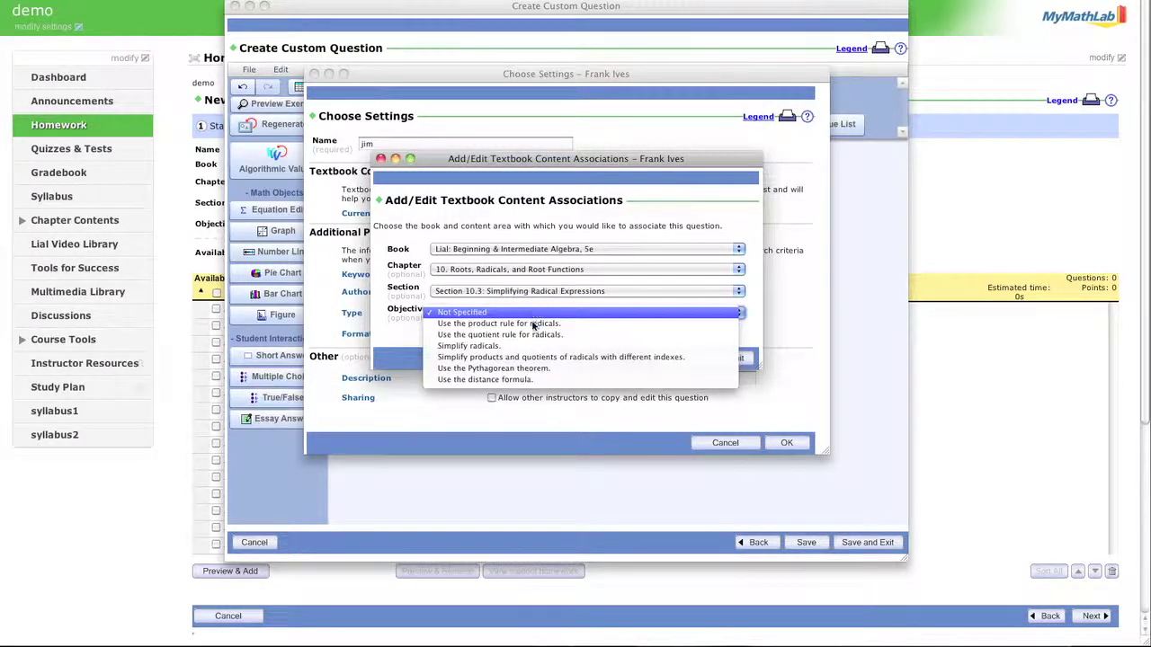
{"action": "left_click", "coordinate": [533, 347]}
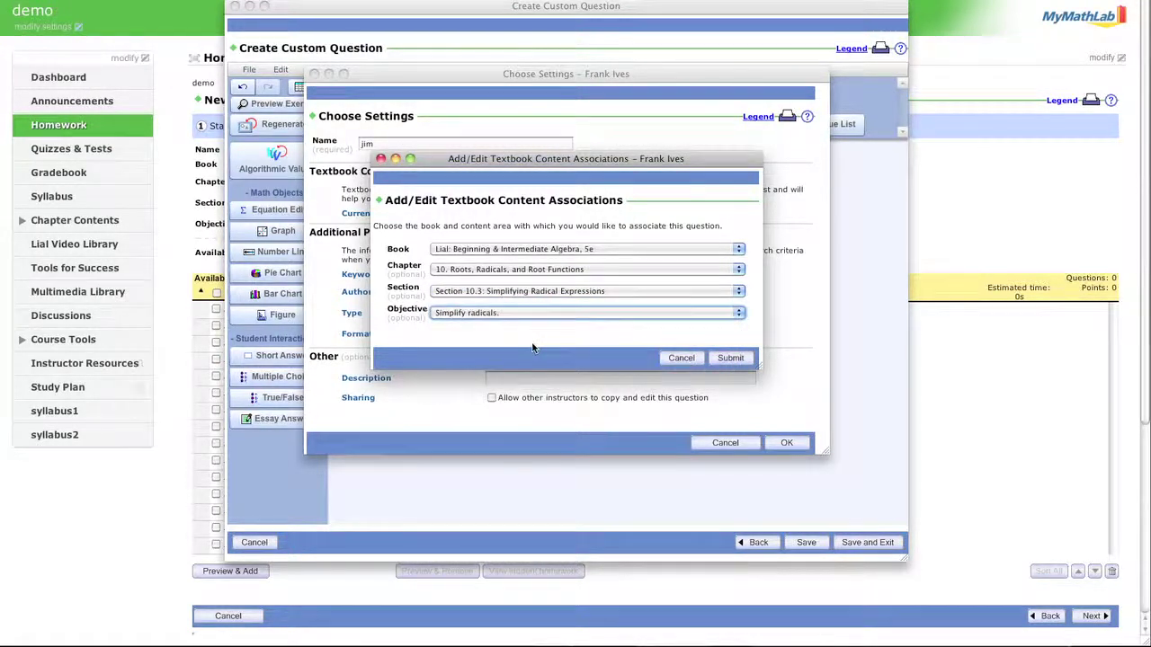
{"action": "left_click", "coordinate": [731, 359]}
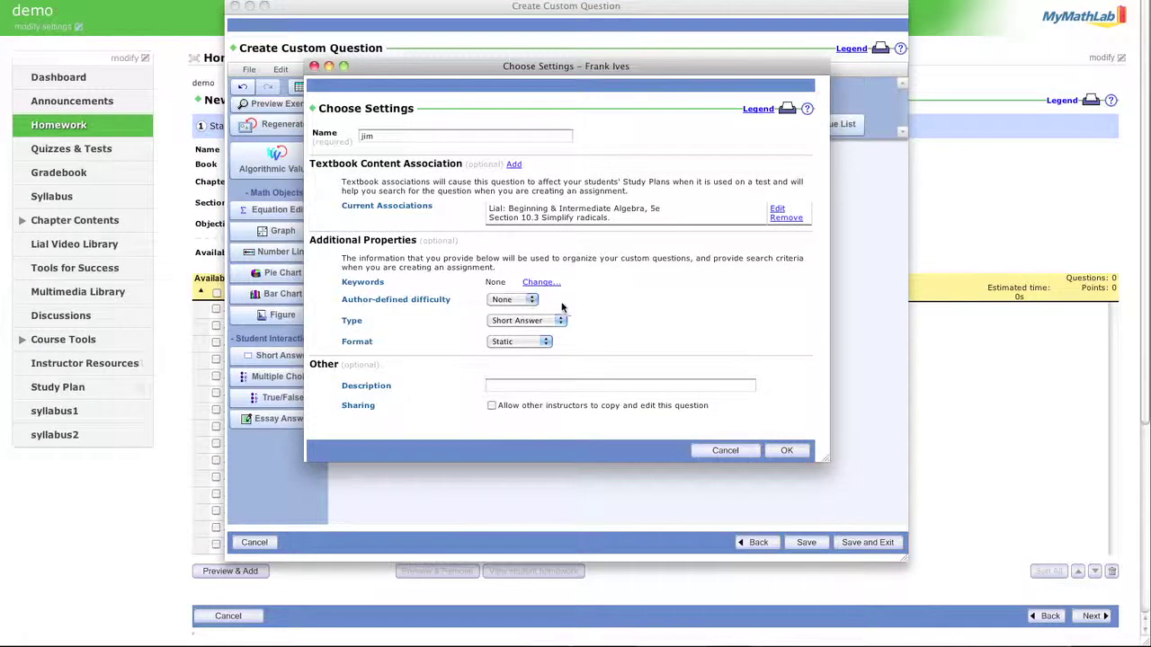
- Set the author-defined difficulty to Easy, keep the Short Answer type and Static format, and accept the question settings
{"action": "left_click", "coordinate": [514, 302]}
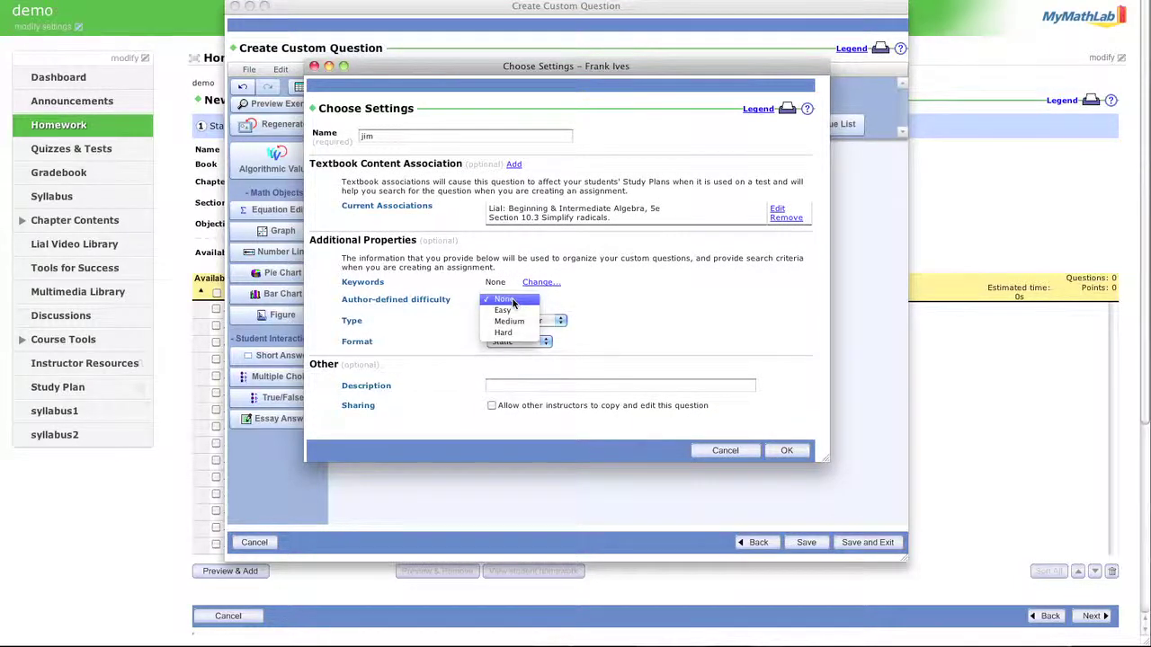
{"action": "left_click", "coordinate": [510, 311]}
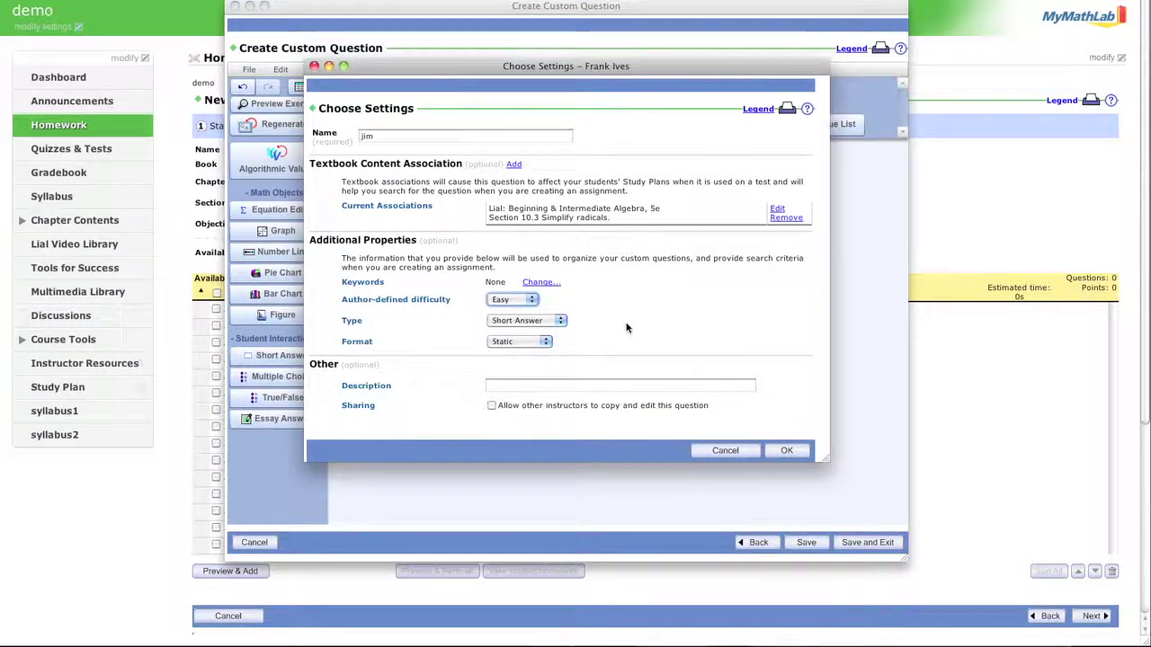
{"action": "left_click", "coordinate": [542, 324]}
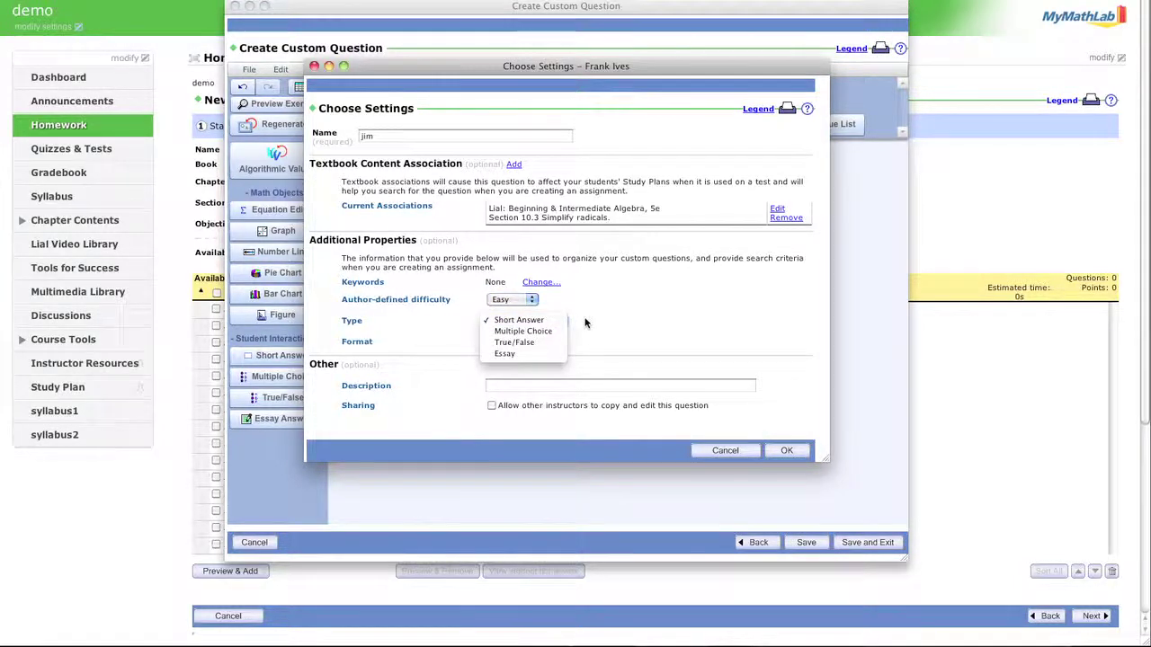
{"action": "left_click", "coordinate": [580, 322]}
{"action": "left_click", "coordinate": [519, 344]}
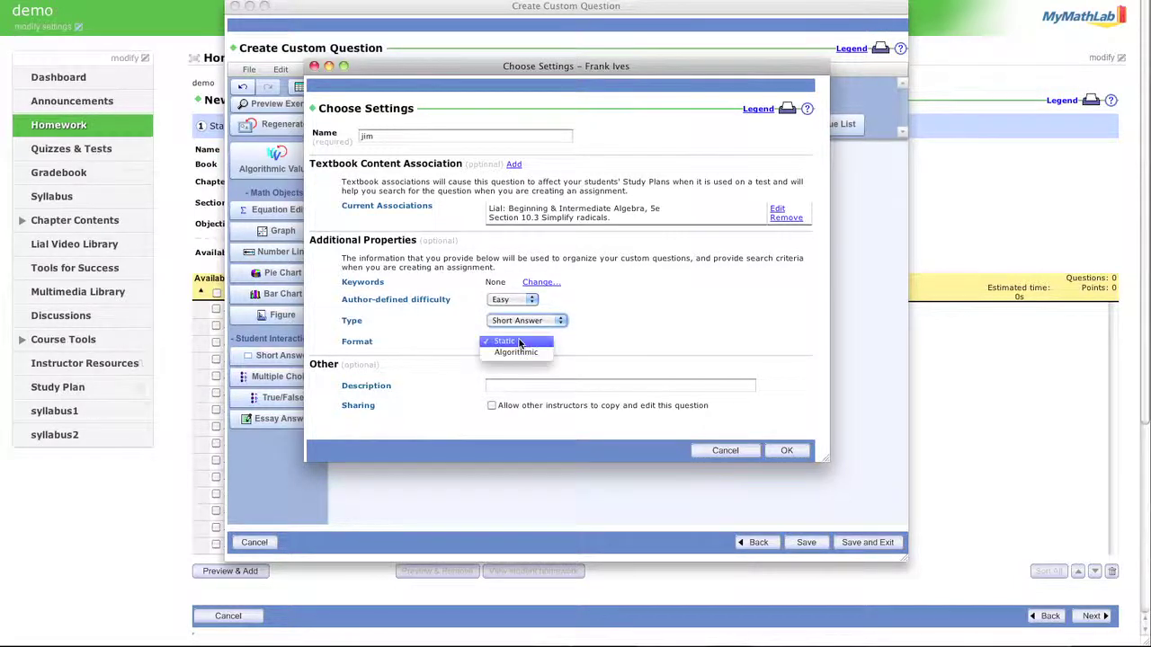
{"action": "left_click", "coordinate": [573, 338]}
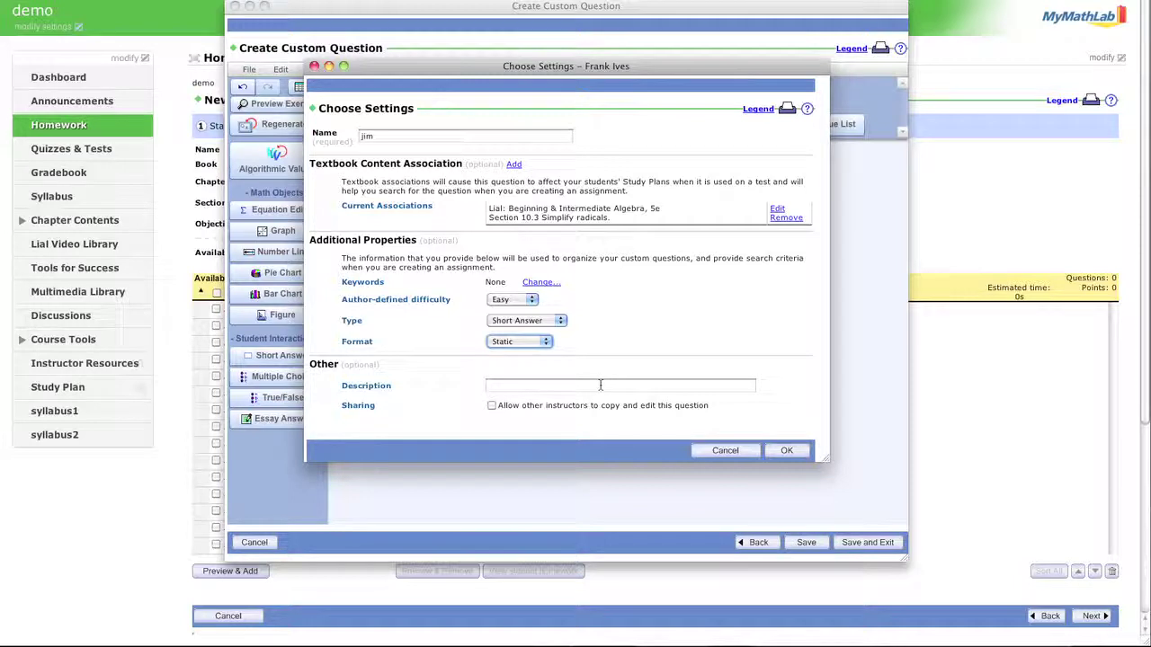
{"action": "left_click", "coordinate": [788, 451]}
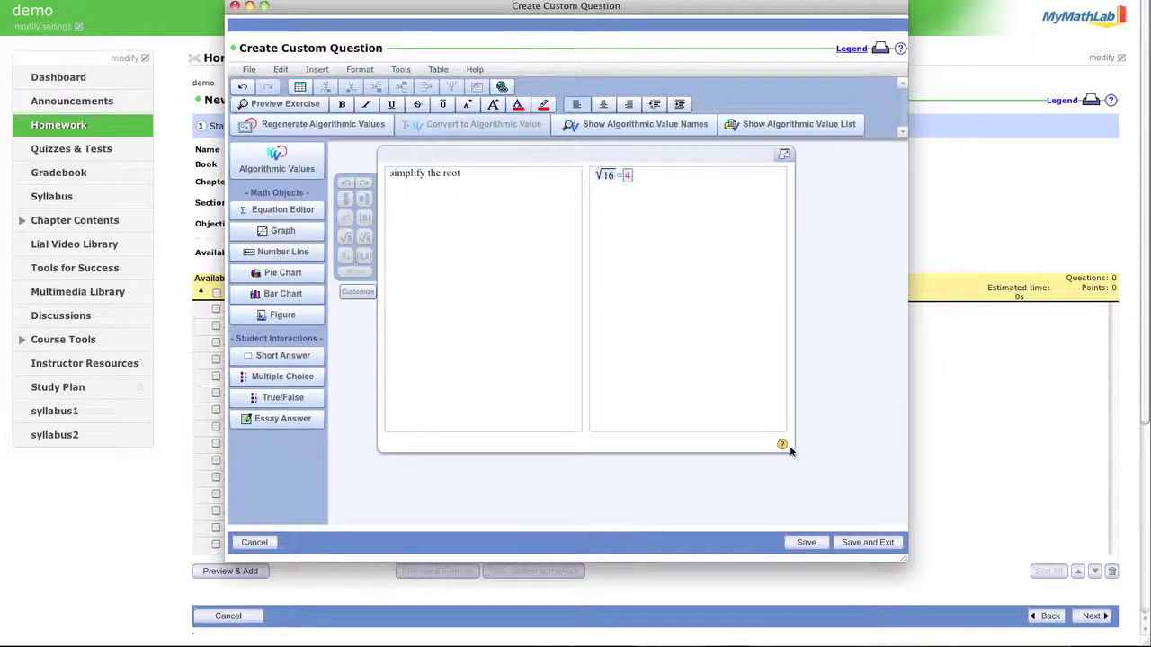
- Save the custom question and close the question editor
{"action": "left_click", "coordinate": [807, 542]}
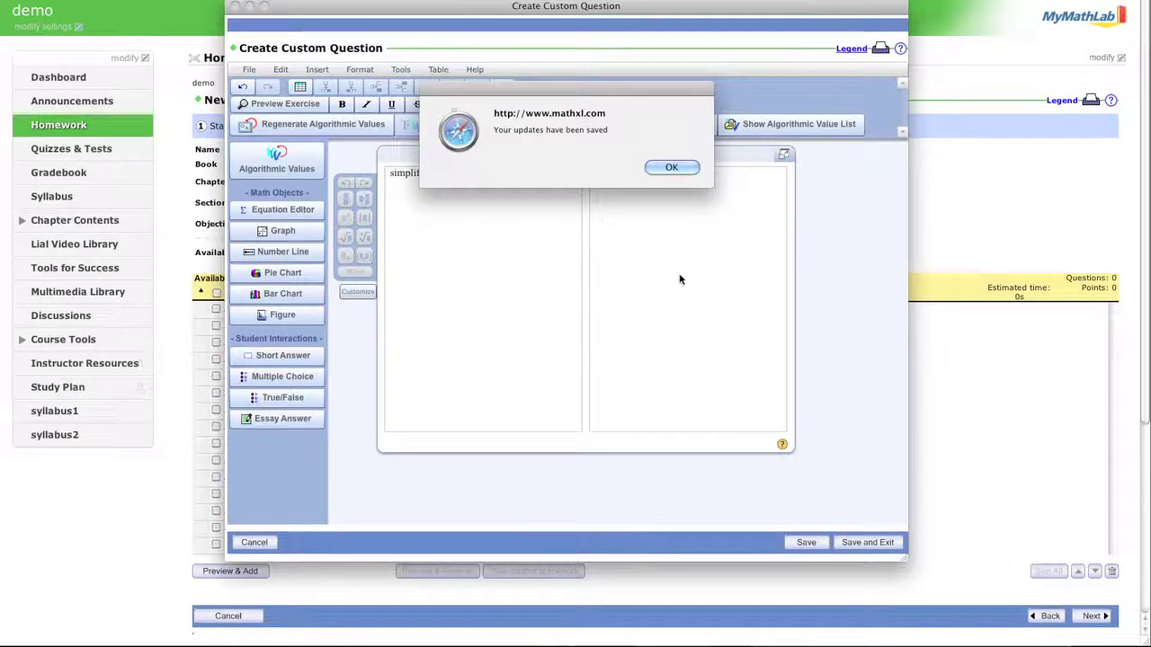
{"action": "left_click", "coordinate": [671, 168]}
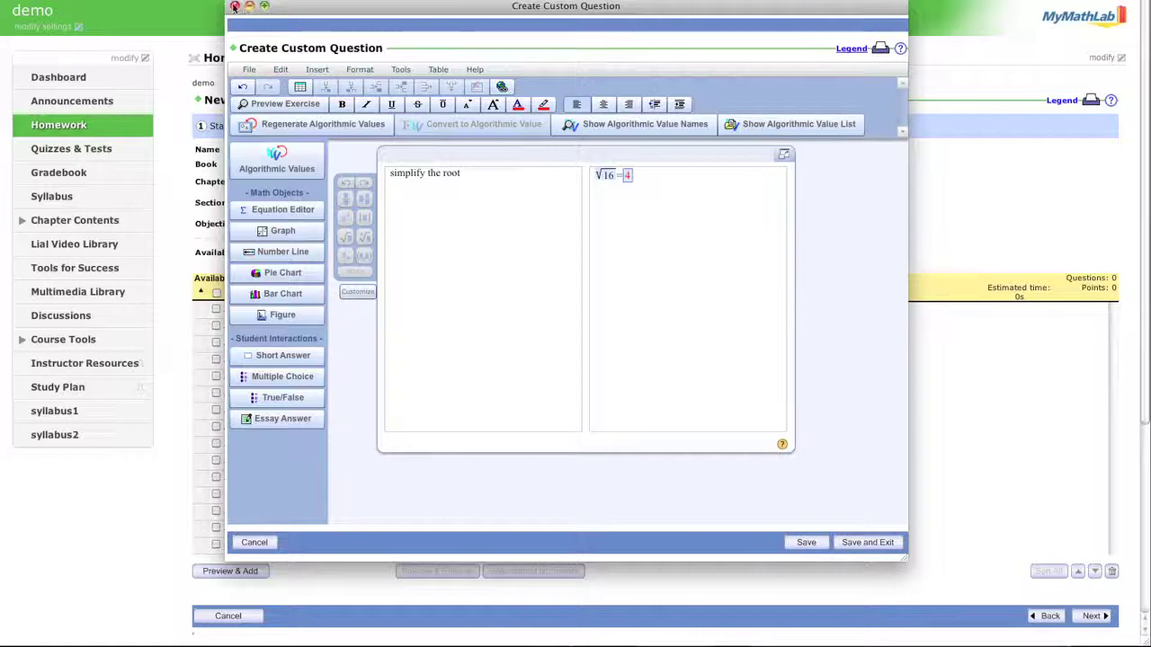
{"action": "left_click", "coordinate": [234, 7]}
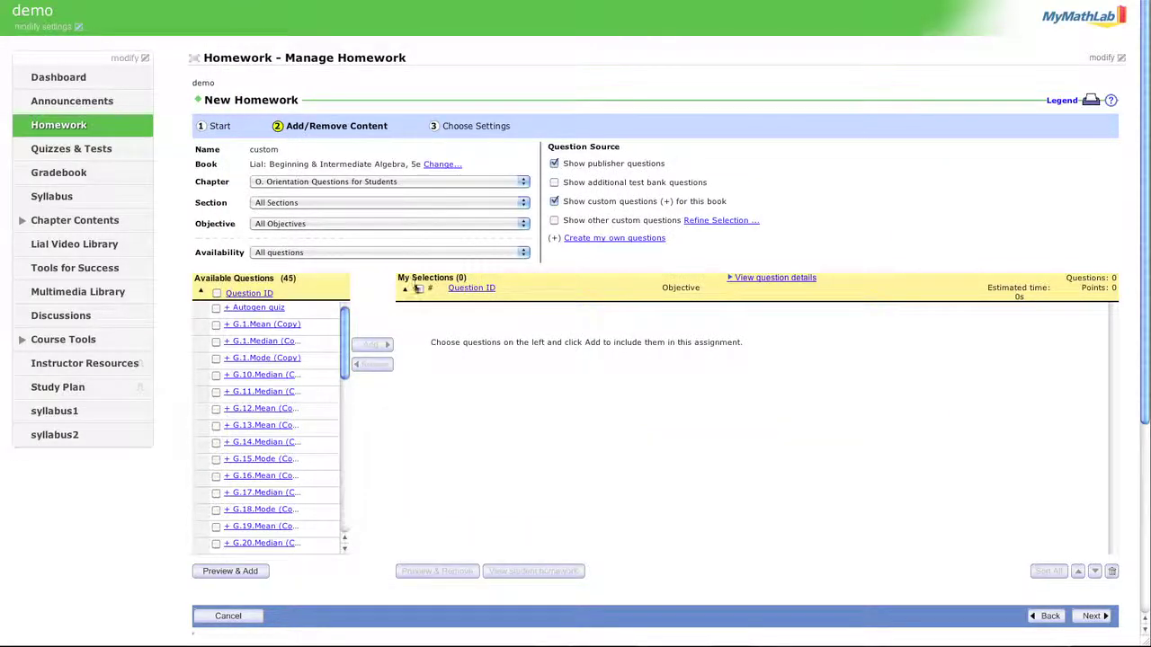
- Filter the homework's available questions to chapter 10, Section 10.3: Simplifying Radical Expressions, and the objective Simplify radicals
{"action": "left_click", "coordinate": [350, 182]}
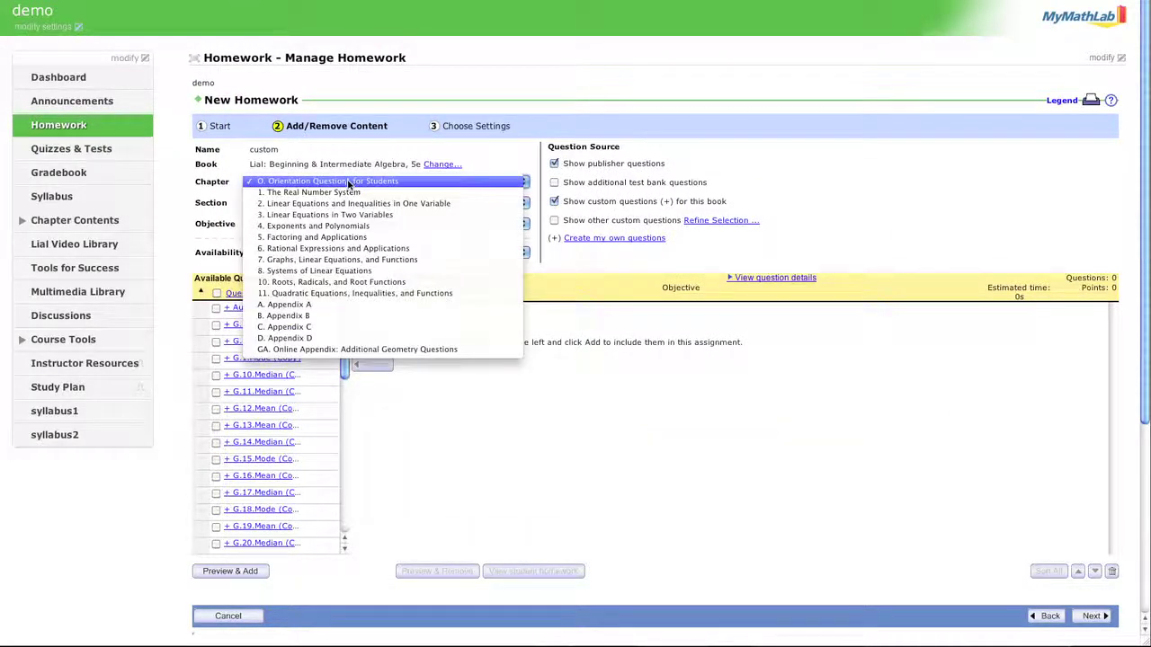
{"action": "left_click", "coordinate": [342, 282]}
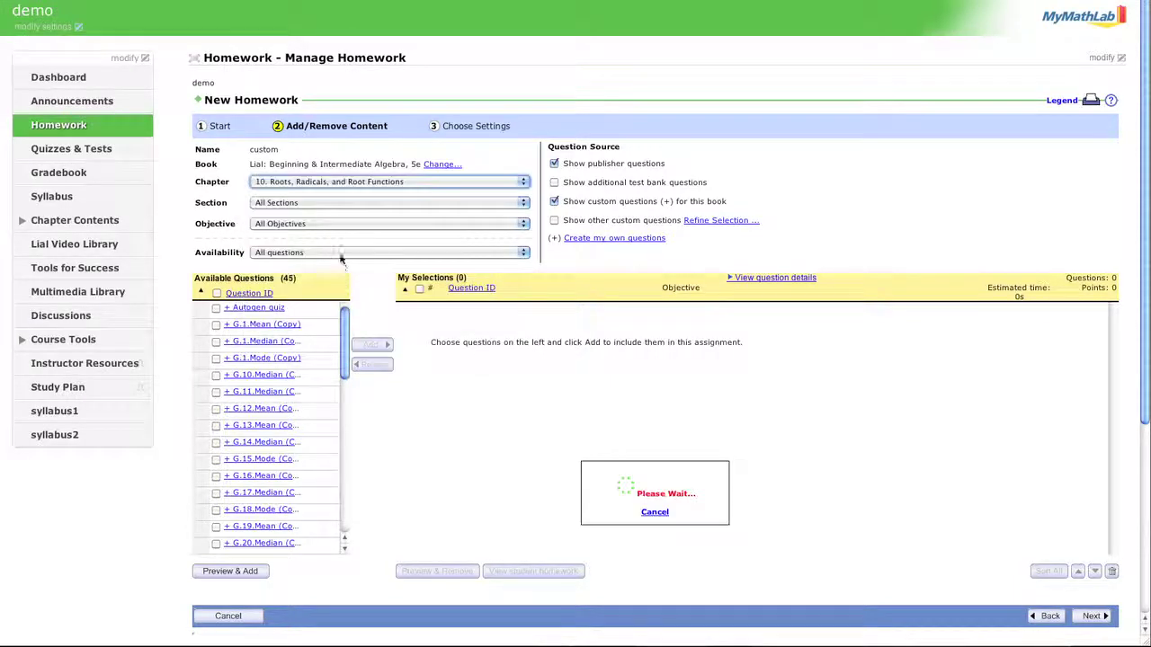
{"action": "left_click", "coordinate": [332, 201]}
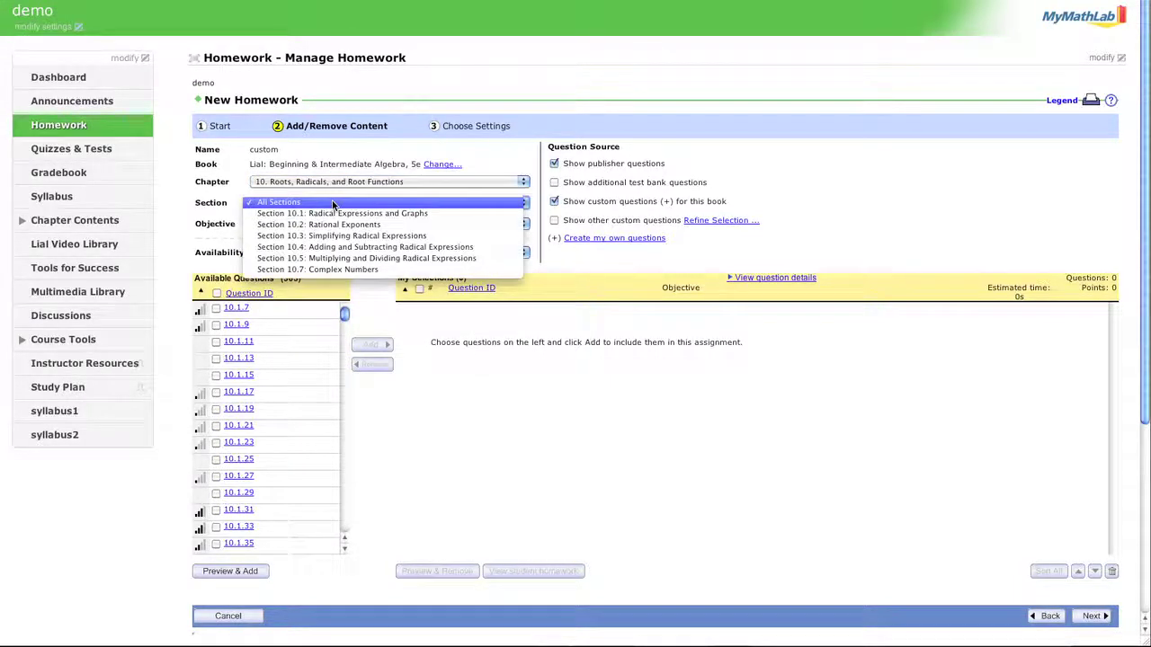
{"action": "left_click", "coordinate": [338, 236]}
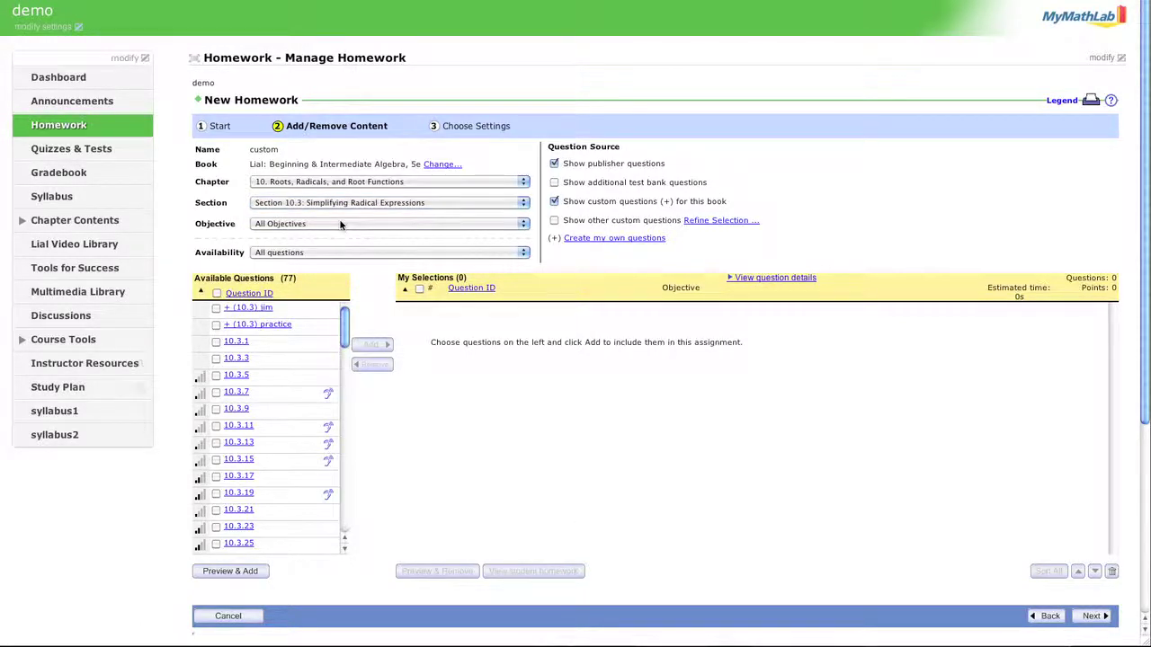
{"action": "left_click", "coordinate": [340, 225]}
{"action": "left_click", "coordinate": [340, 255]}
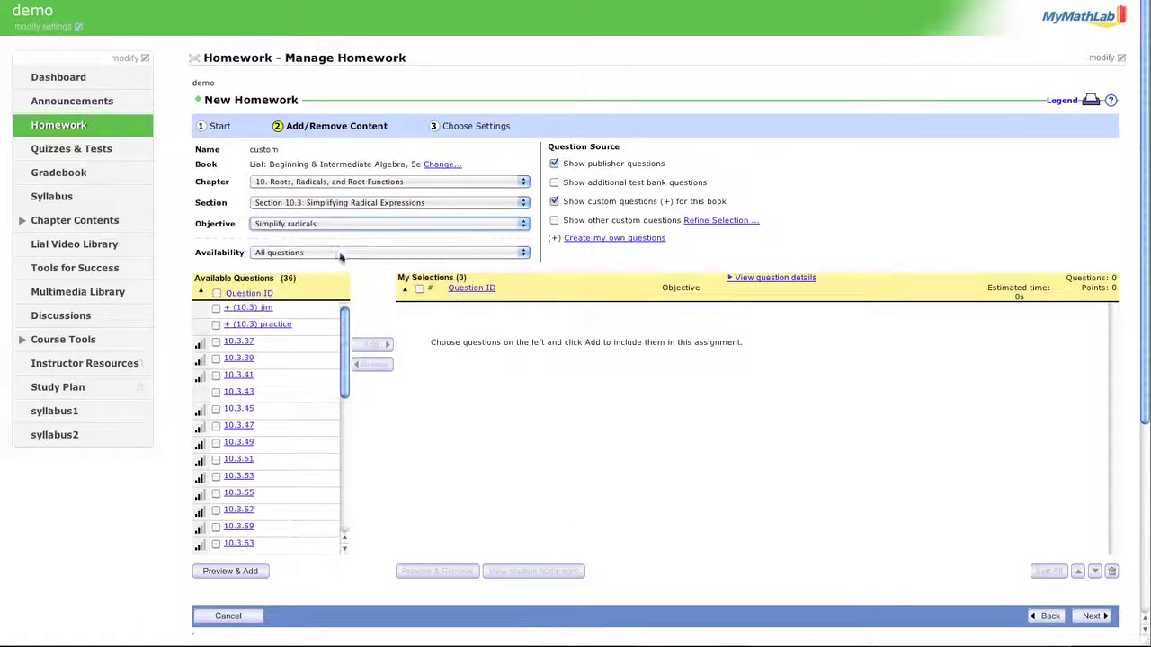
- Preview the new custom question, work it as a student with the wrong answer 3, check it, and dismiss the feedback
{"action": "mouse_move", "coordinate": [261, 311]}
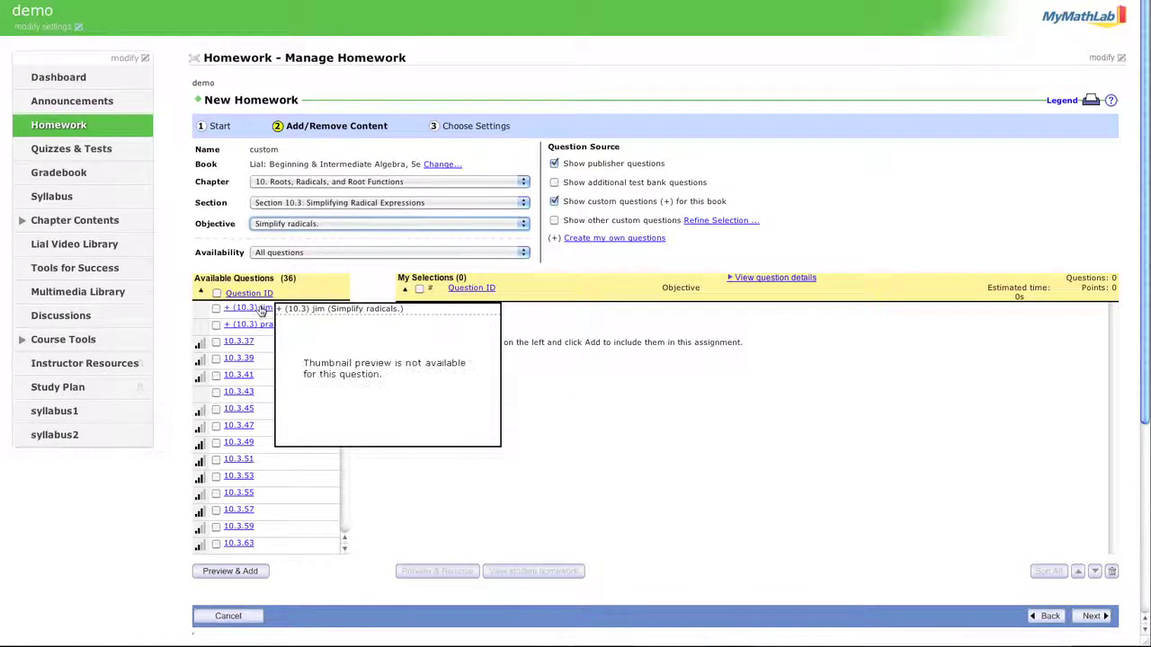
{"action": "left_click", "coordinate": [260, 310]}
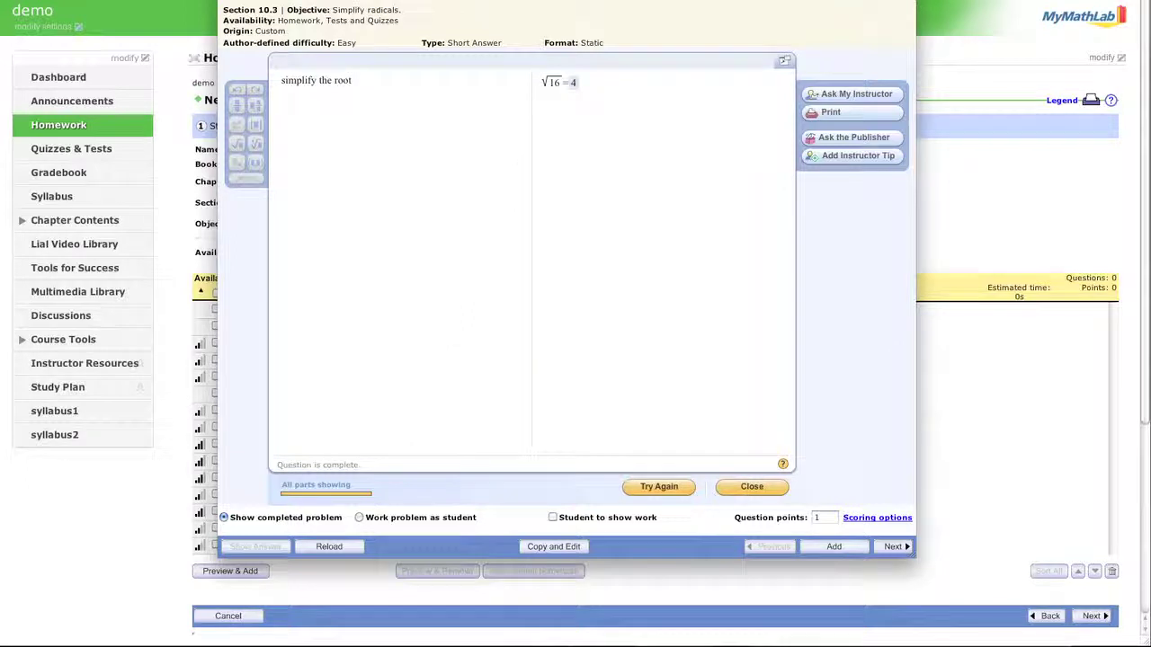
{"action": "left_click", "coordinate": [361, 519]}
{"action": "left_click", "coordinate": [572, 89]}
{"action": "type", "text": "4"}
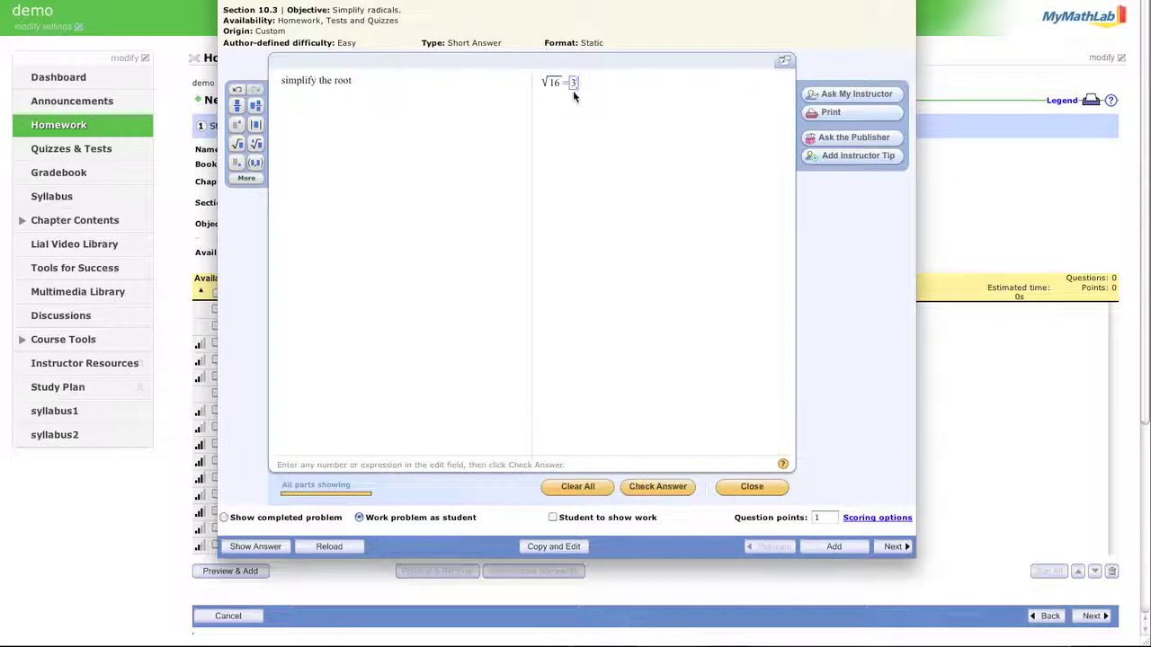
{"action": "left_click", "coordinate": [632, 490]}
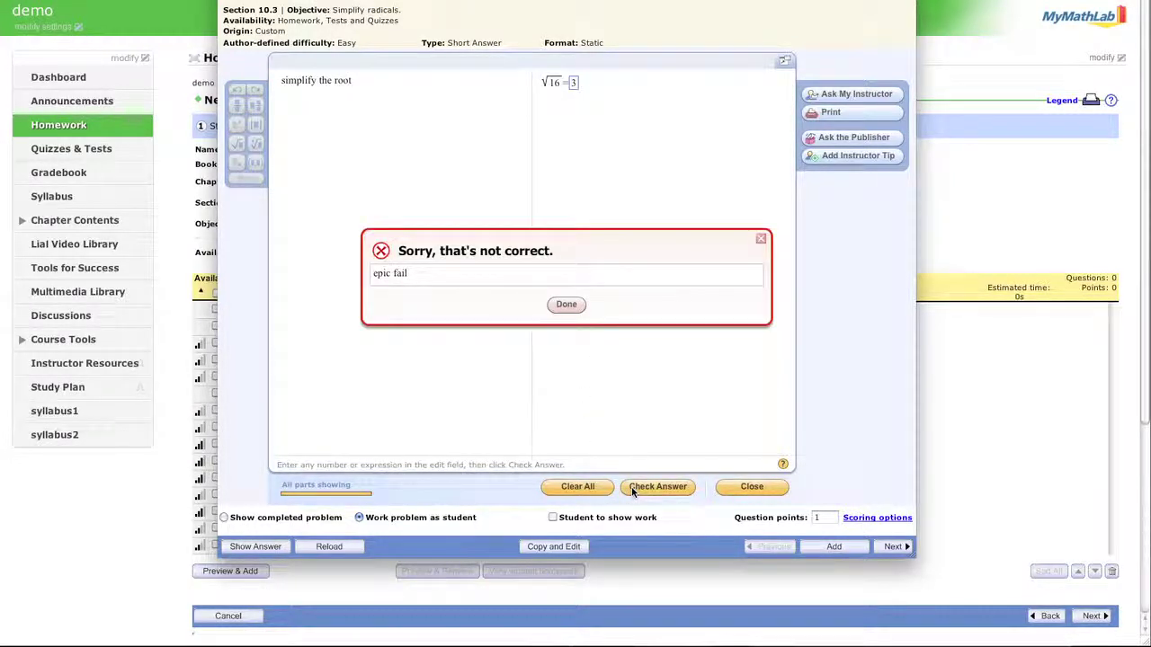
{"action": "left_click", "coordinate": [557, 307]}
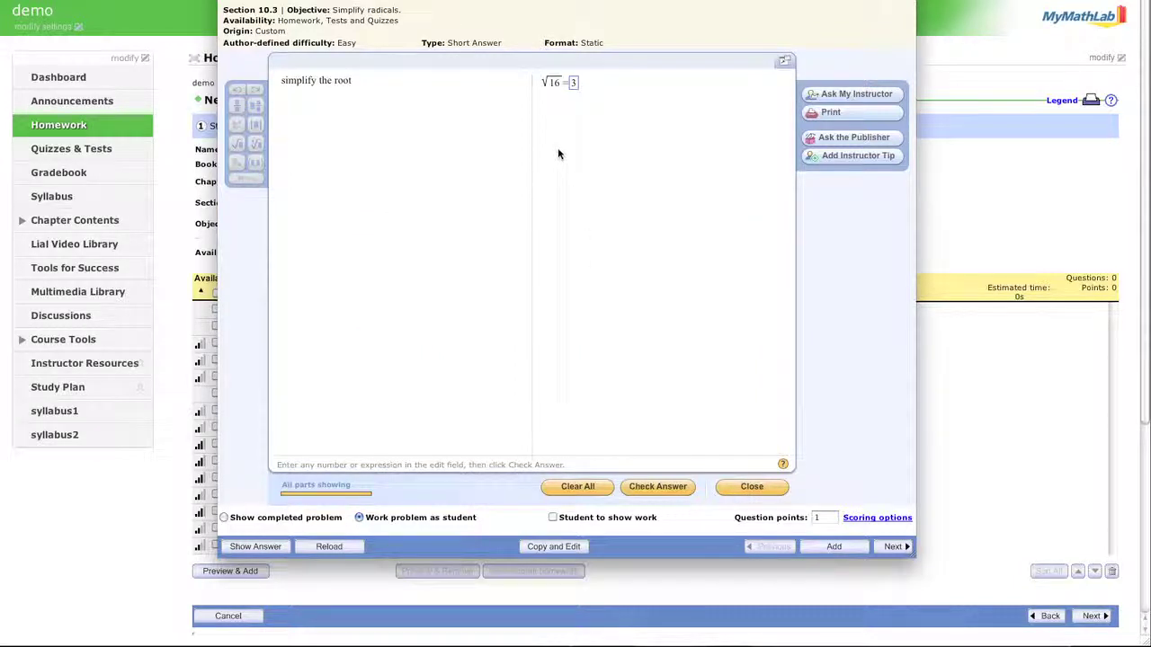
- Replace the student answer with 4, check it, and dismiss the feedback
{"action": "left_click", "coordinate": [571, 83]}
{"action": "key", "text": "BackSpace"}
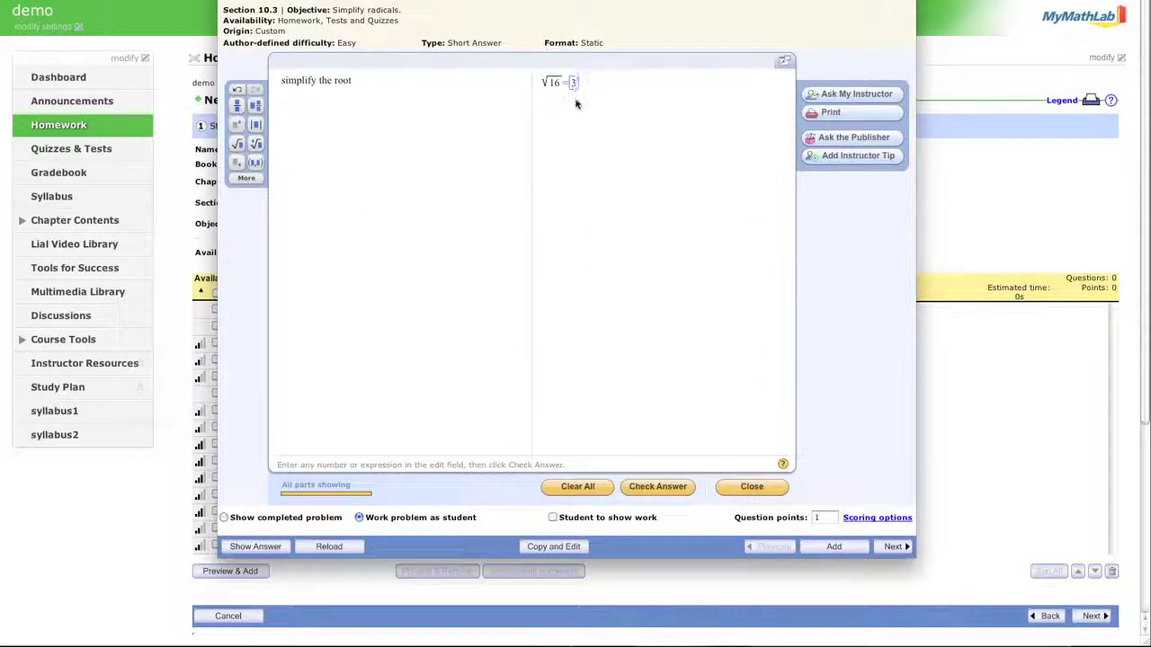
{"action": "type", "text": "4"}
{"action": "left_click", "coordinate": [647, 486]}
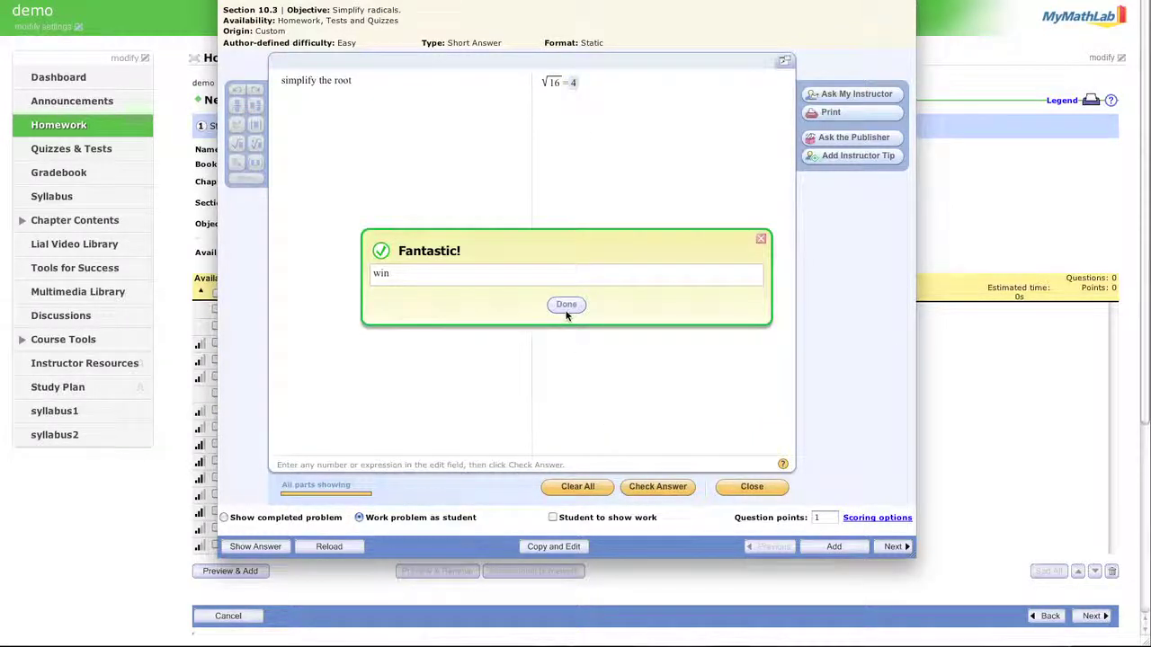
{"action": "left_click", "coordinate": [566, 306]}
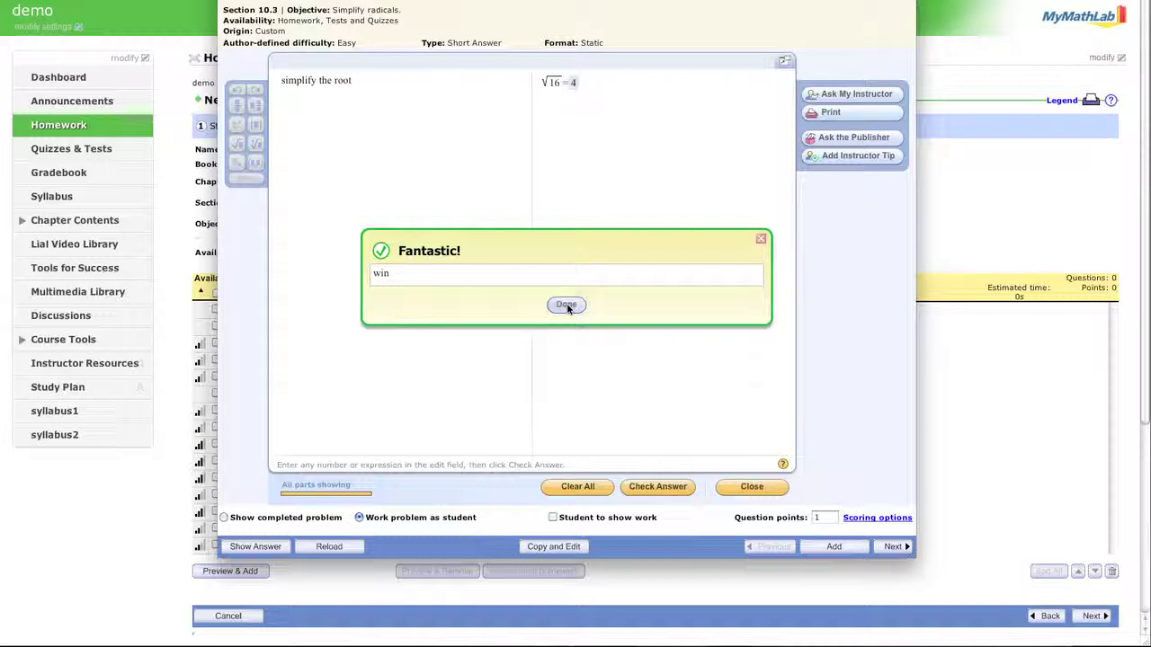